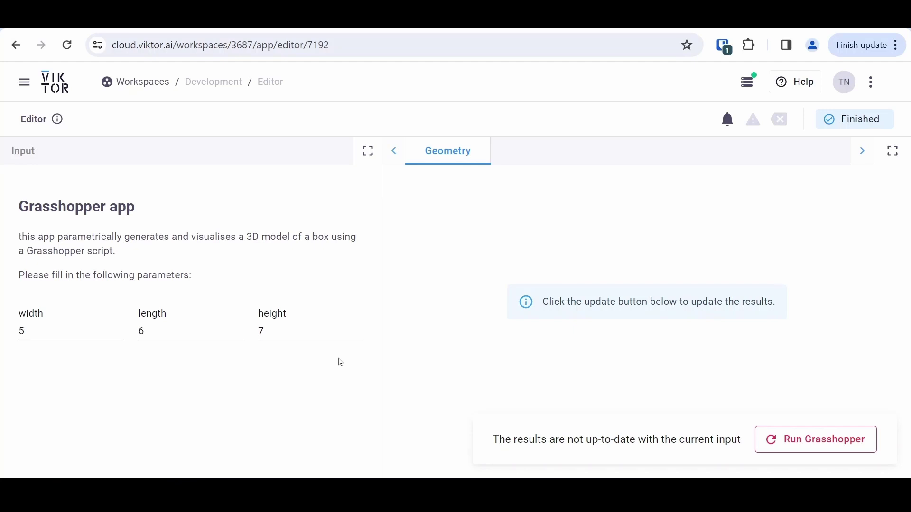
- Raise width to 7 and length 8, run Grasshopper, and orbit the resulting 7×8×7 box
left_click(118, 328)
left_click(118, 328)
left_click(239, 329)
left_click(238, 329)
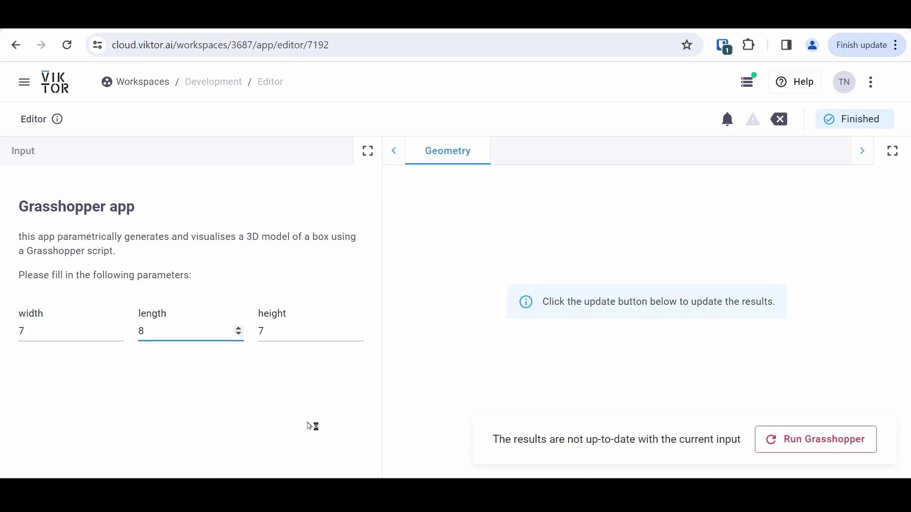
left_click(787, 447)
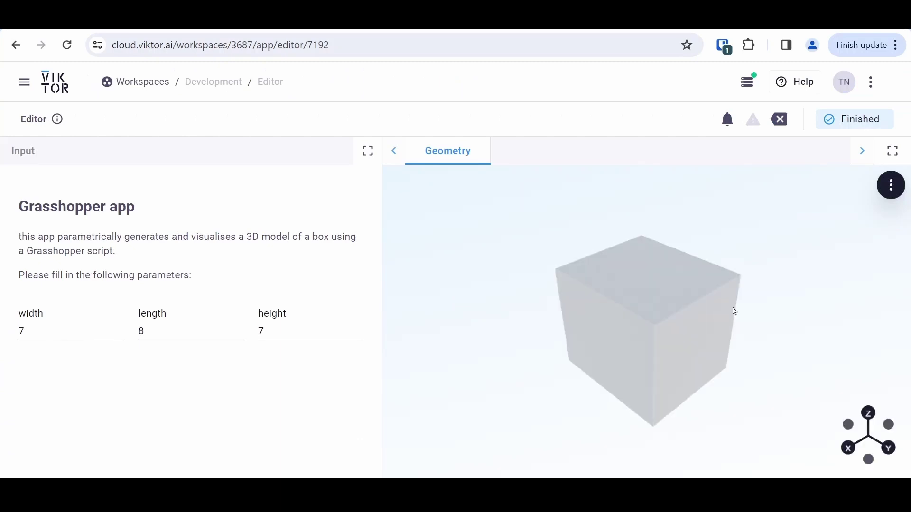
left_click_drag(734, 314, 720, 301)
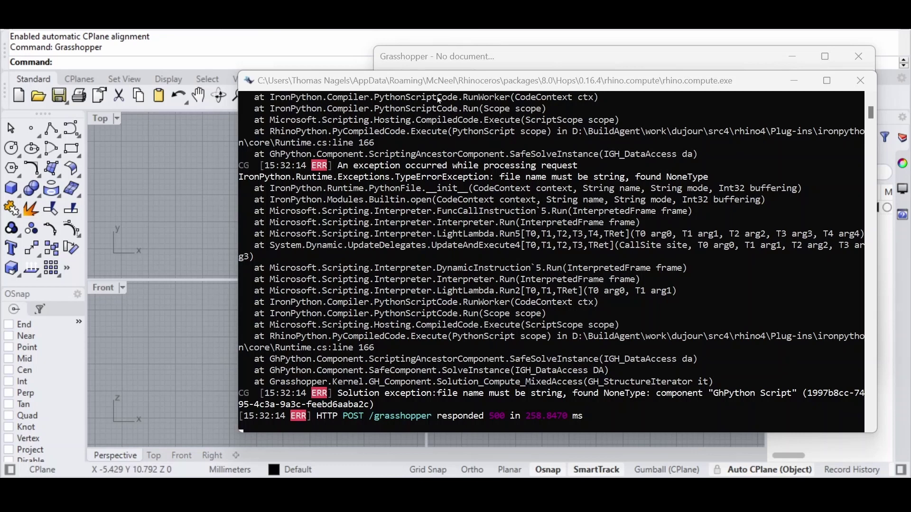
- Minimize the rhino.compute error console and restore the VIKTOR worker console window
left_click(787, 87)
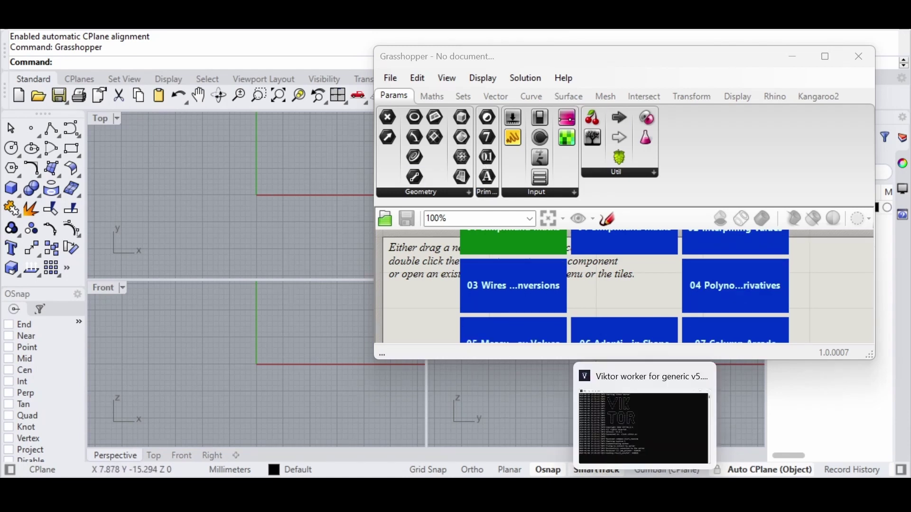
left_click(645, 488)
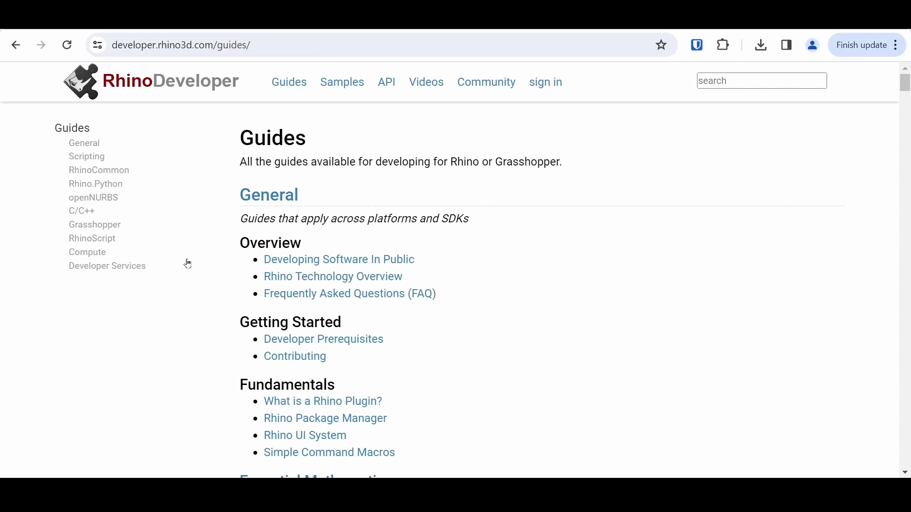
- Open the 'Calling Compute with Python' guide under Compute and scroll through its setup section
left_click(105, 257)
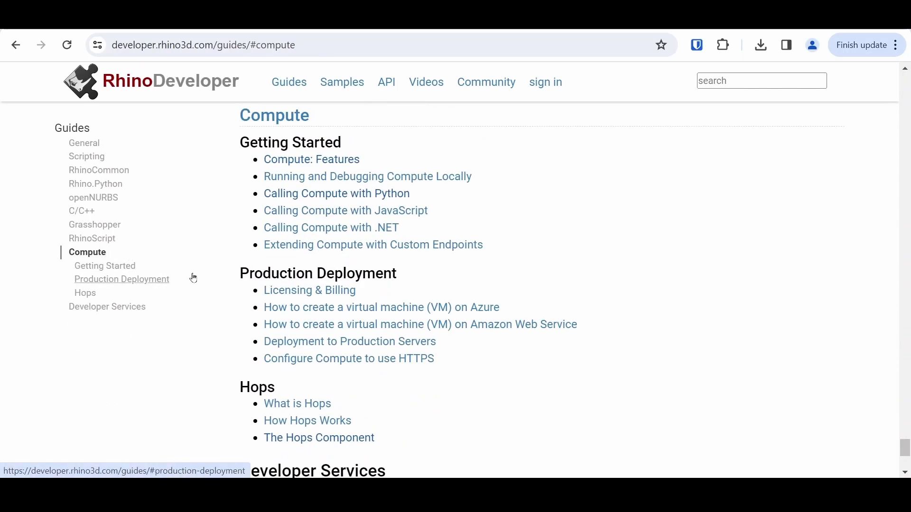
left_click(323, 196)
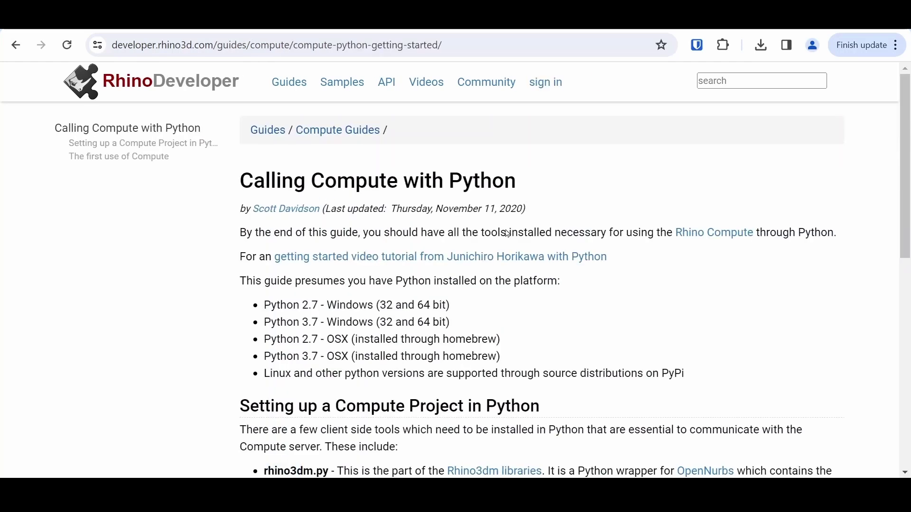
scroll(712, 330, "down", 5)
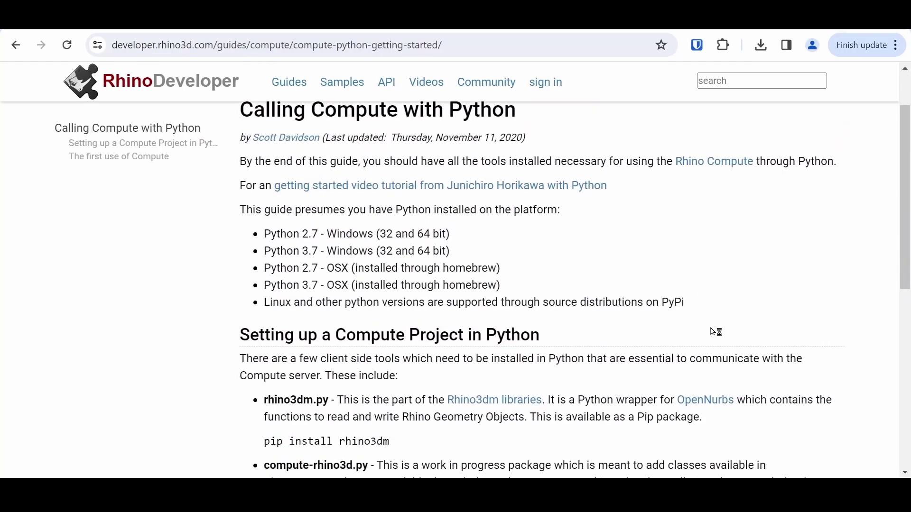
scroll(713, 335, "down", 4)
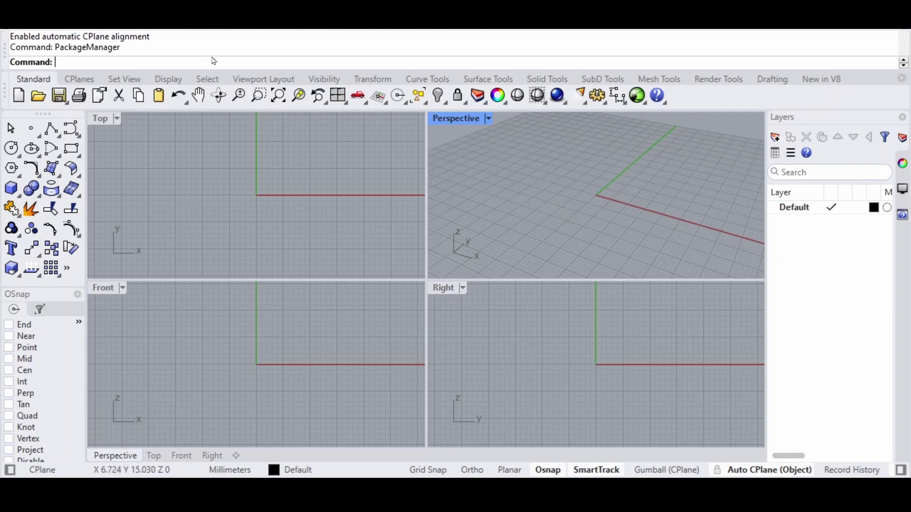
- Search PackageManager for Hops, install version 0.16.4, and close the manager
type("PackageManager")
key("Return")
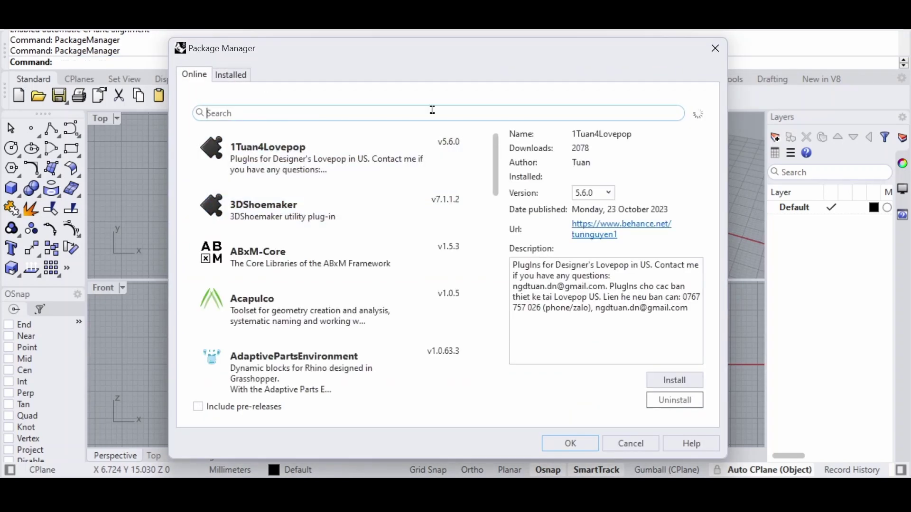
type("Hops")
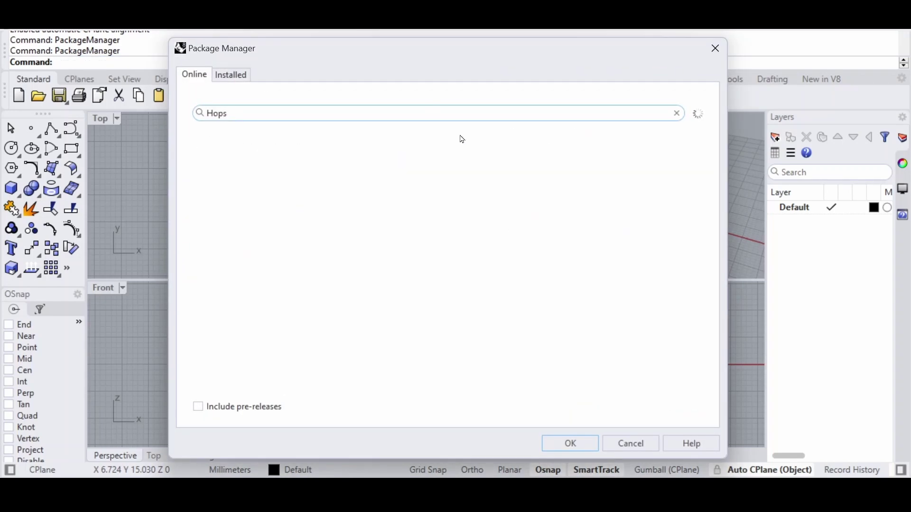
left_click(348, 169)
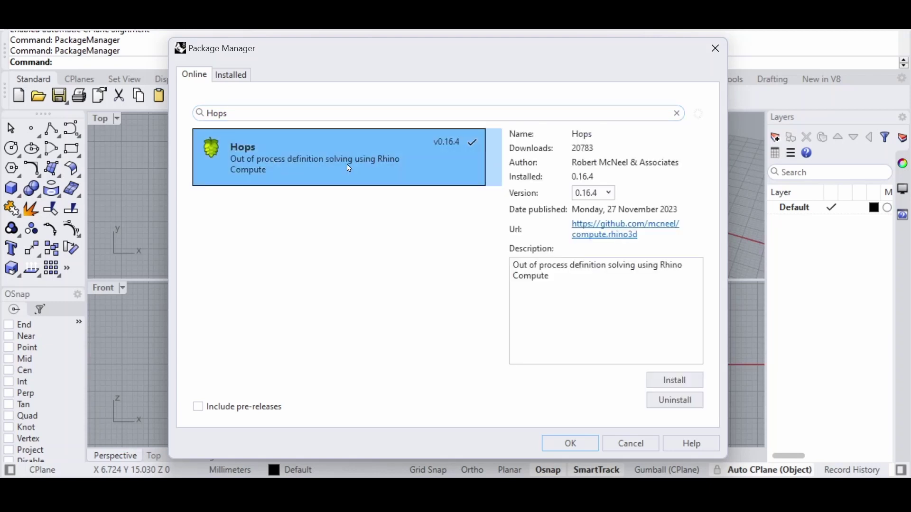
left_click(691, 379)
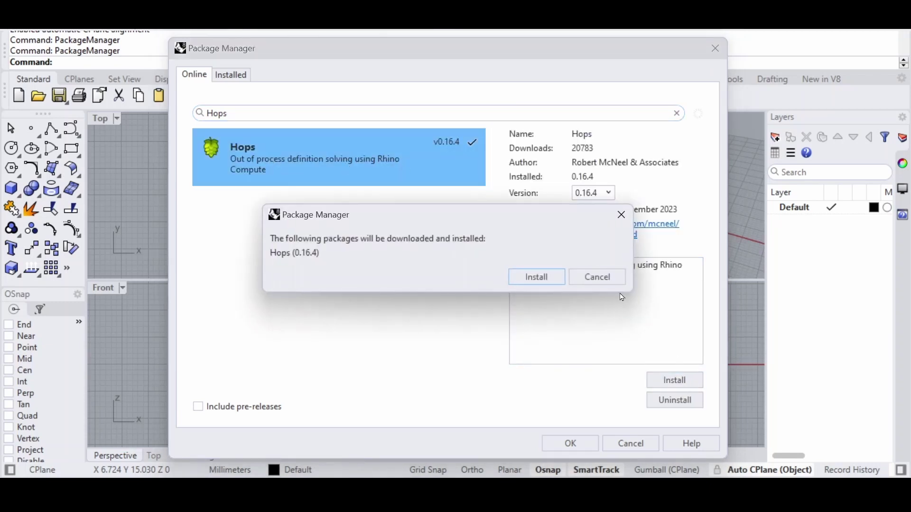
left_click(548, 280)
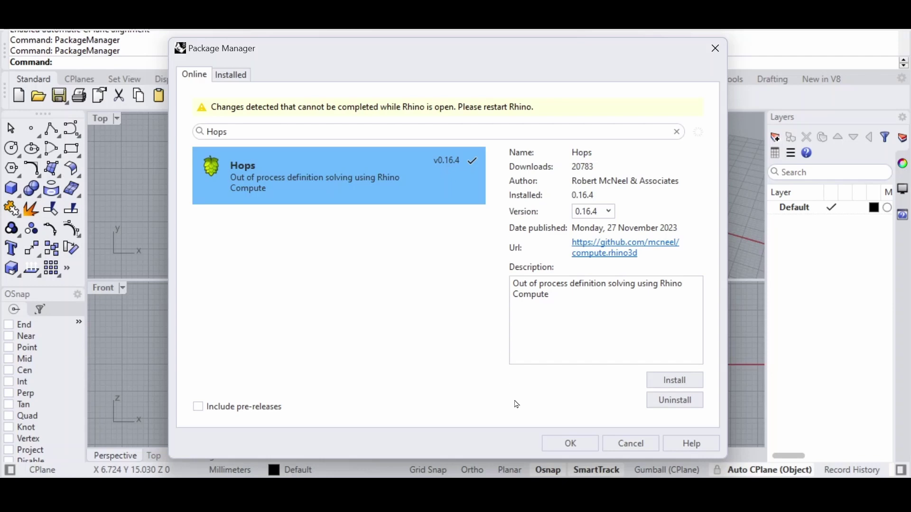
left_click(571, 444)
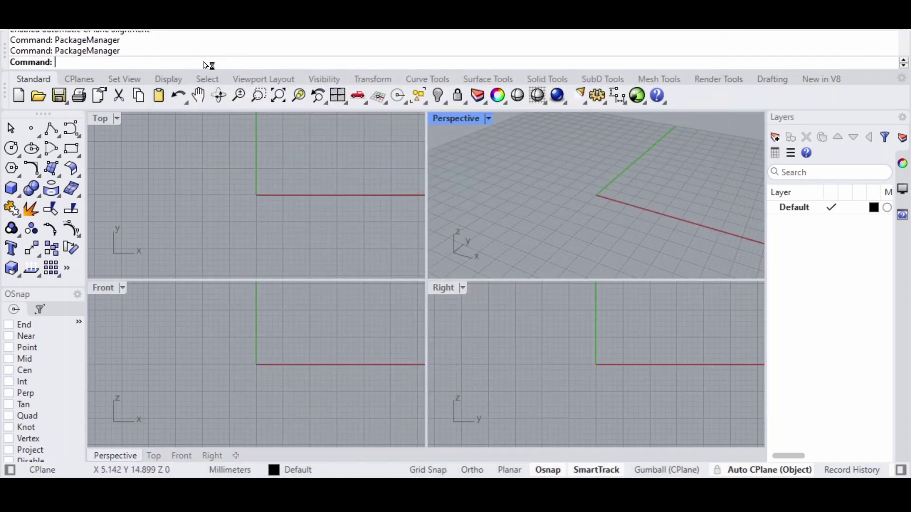
- Launch Grasshopper and review the Solver Hops settings in File > Preferences
type("Grasshopper")
key("Return")
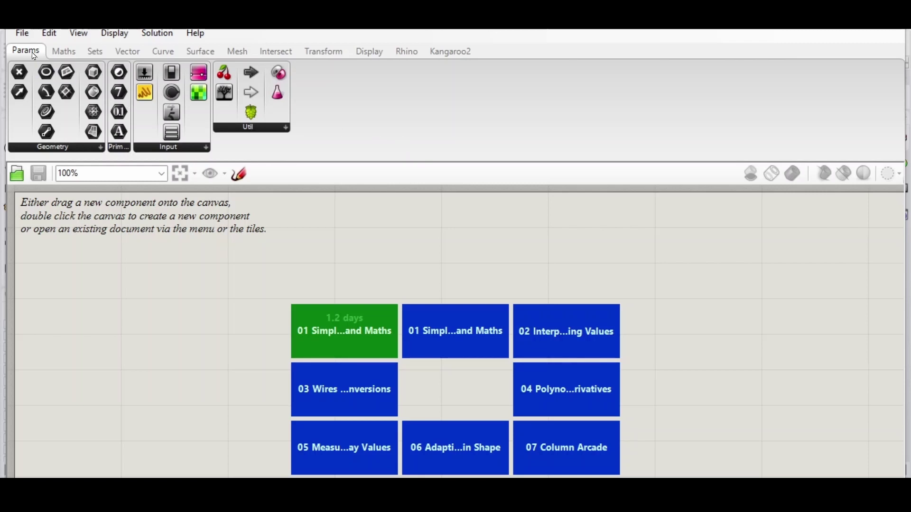
left_click(22, 33)
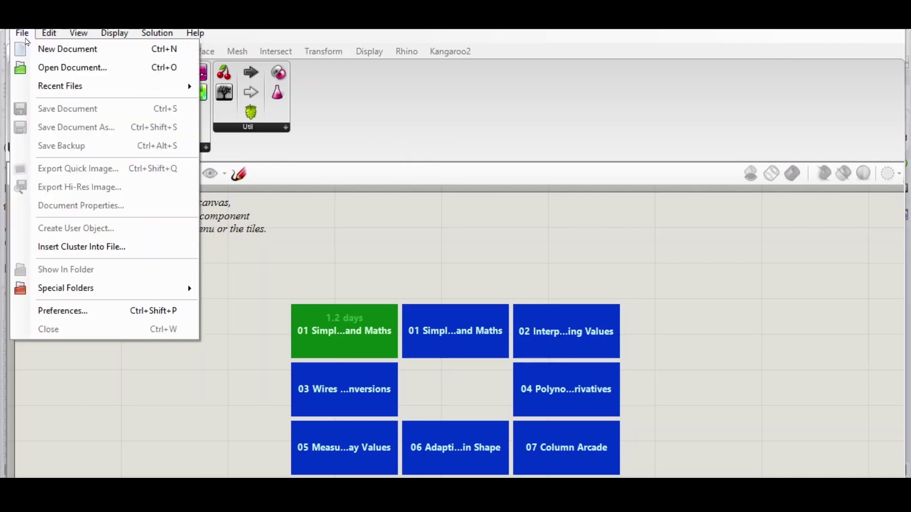
left_click(112, 311)
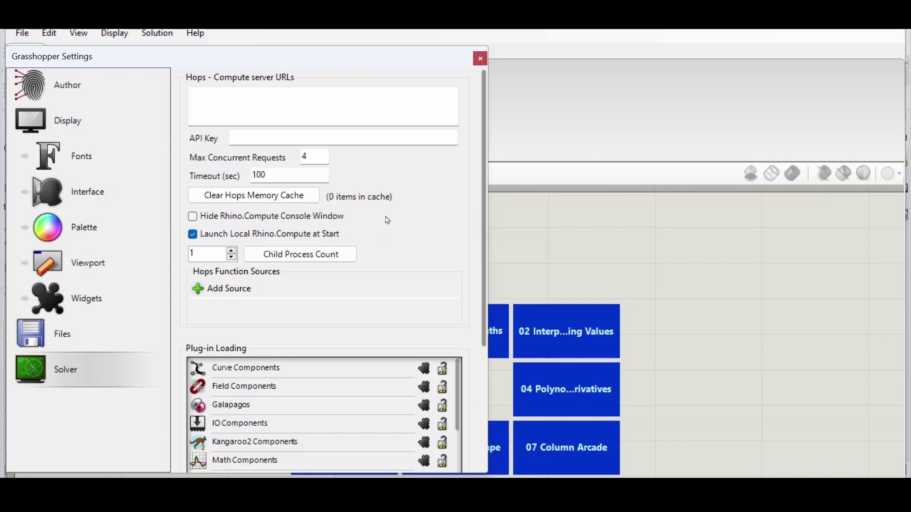
key("Escape")
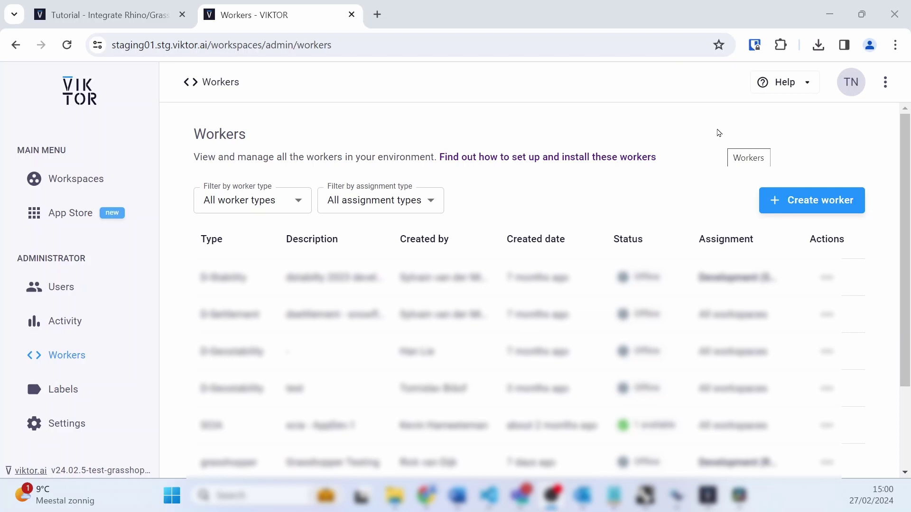
- Start a new worker named grasshopper-tutorial with the grasshopper integration type
left_click(797, 209)
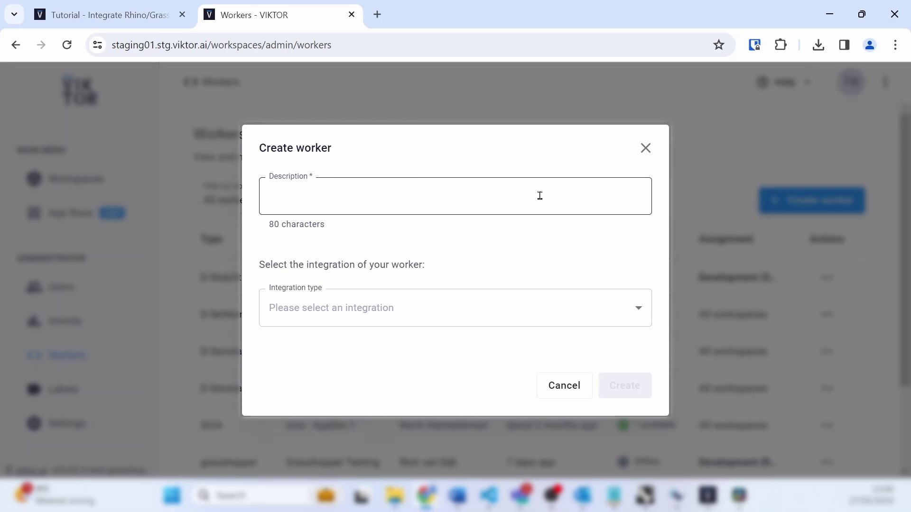
left_click(425, 186)
type("gra")
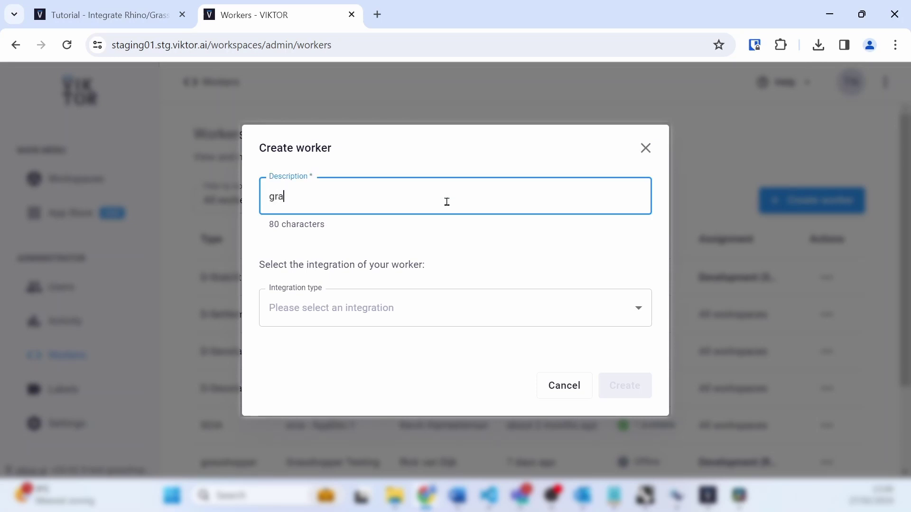
type("sshopper-tutorial")
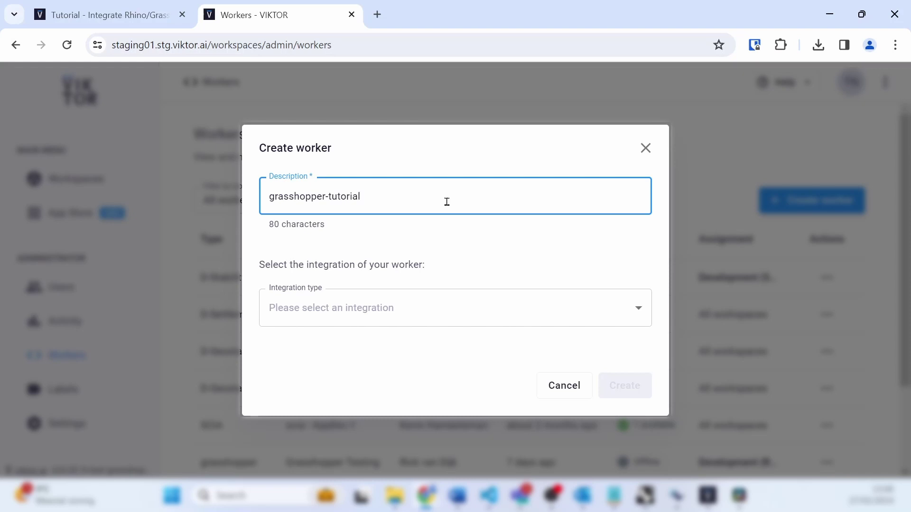
key("Tab")
key("space")
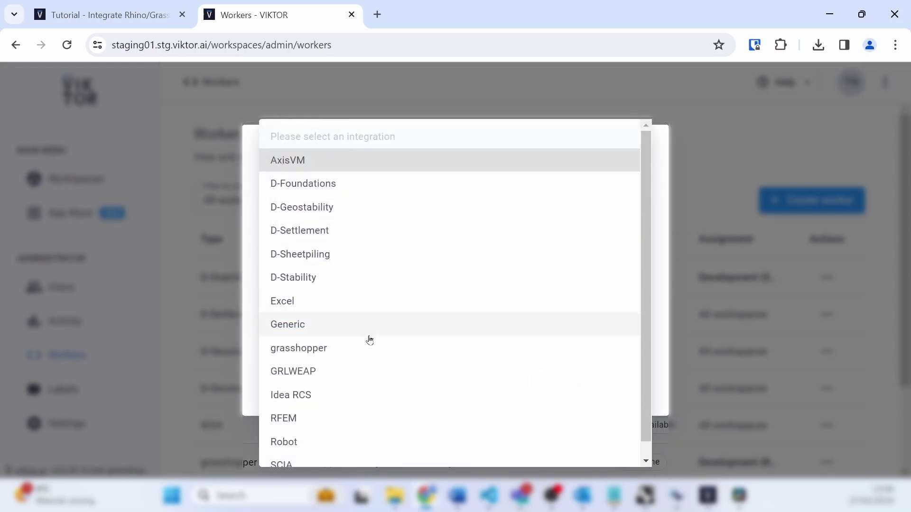
left_click(366, 348)
- Assign the worker to the Development workspace, create it, and copy its credentials
left_click(508, 380)
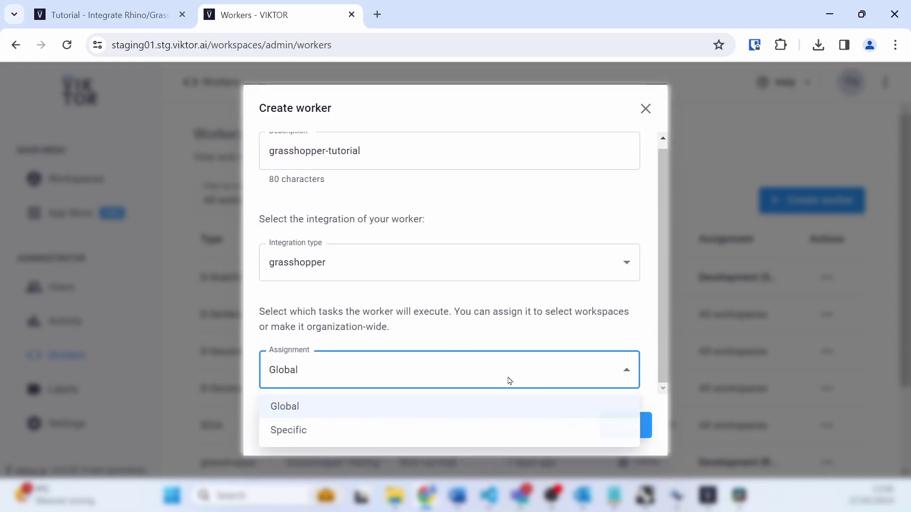
left_click(323, 429)
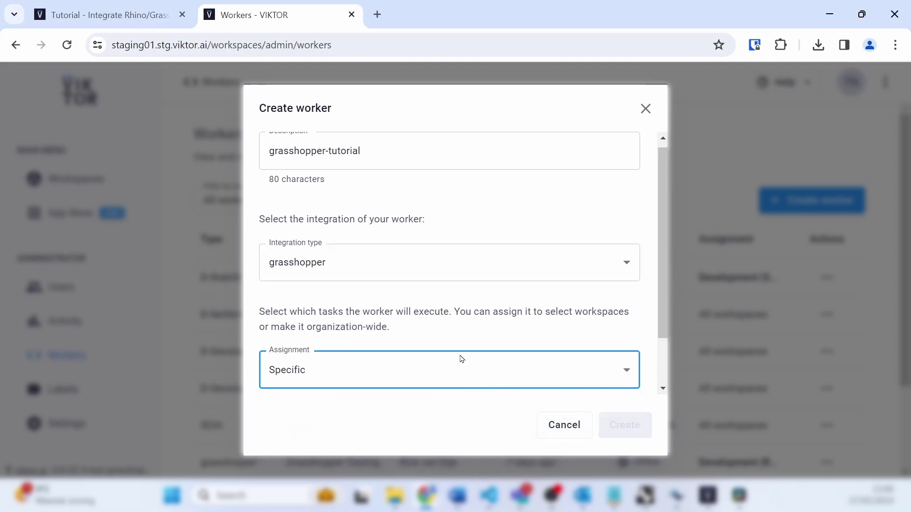
scroll(517, 366, "down", 2)
left_click(411, 372)
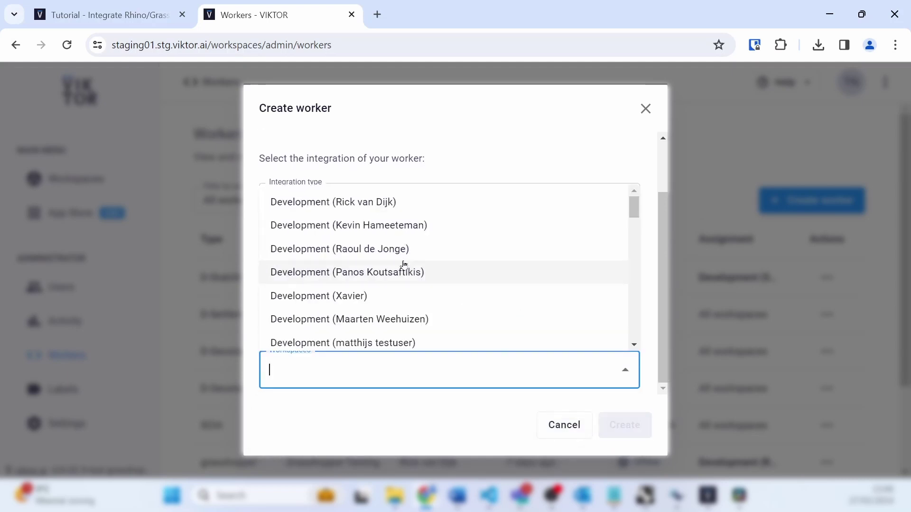
scroll(385, 222, "down", 4)
left_click(375, 226)
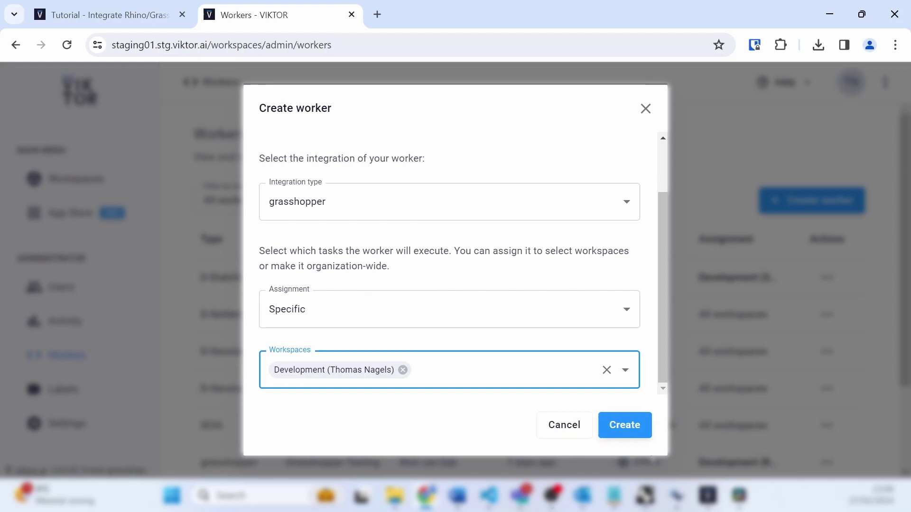
left_click(625, 424)
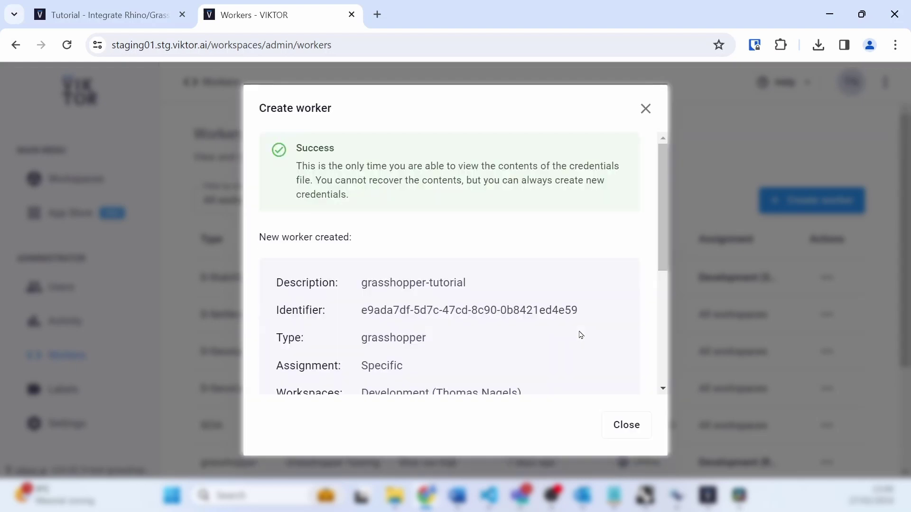
scroll(580, 336, "down", 3)
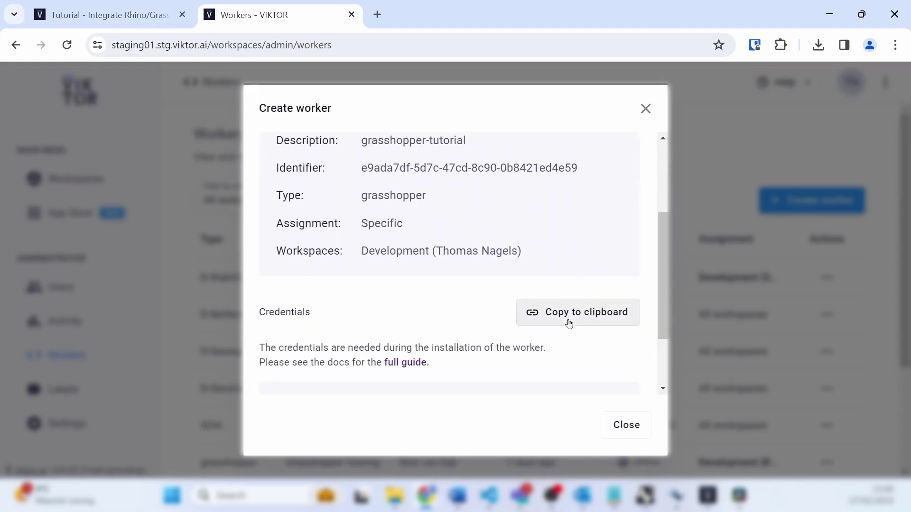
left_click(569, 323)
- Open the worker guide linked from the Rhino/Grasshopper tutorial in a new tab
left_click(95, 11)
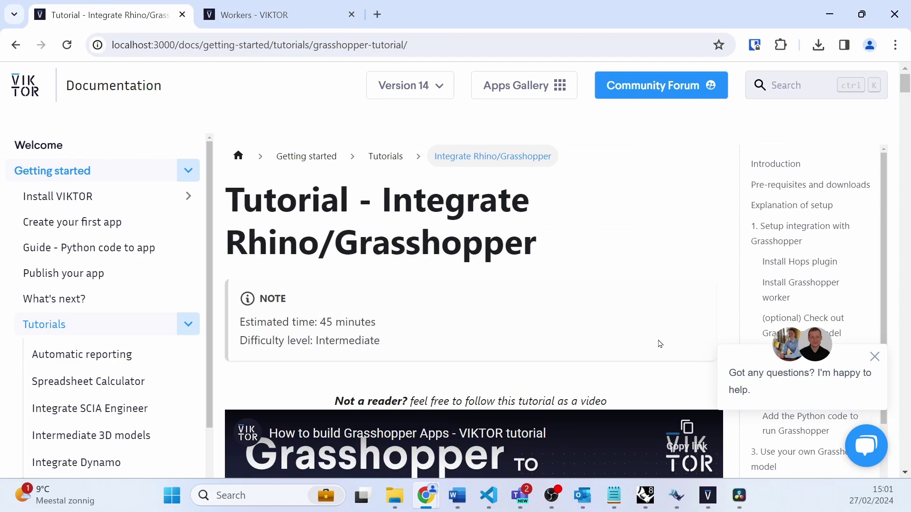
scroll(660, 343, "down", 10)
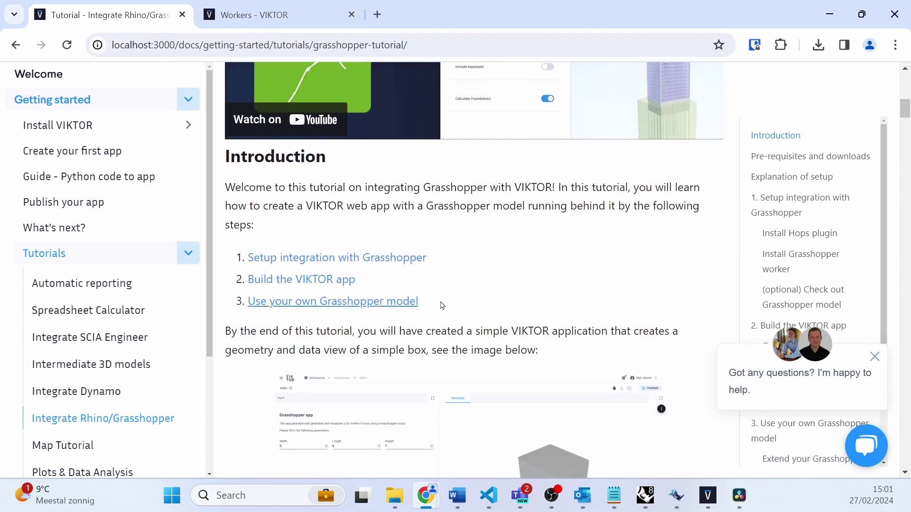
scroll(475, 314, "down", 20)
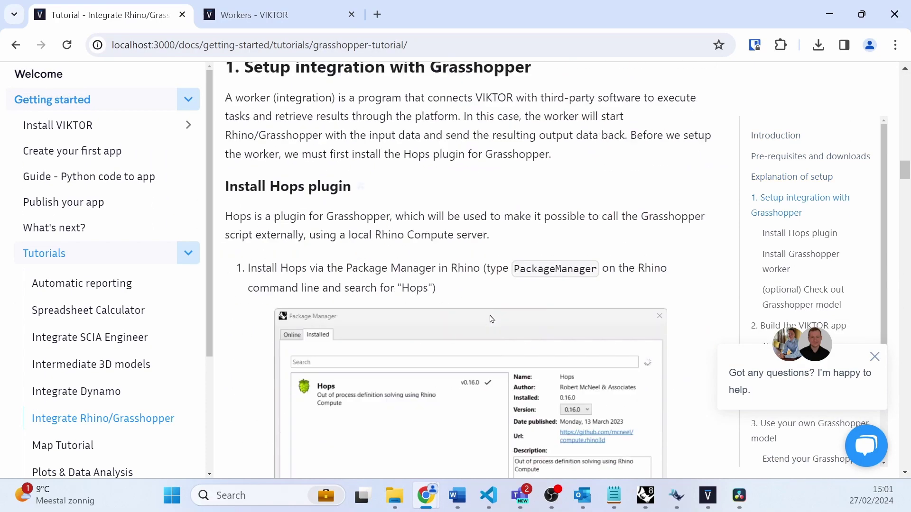
scroll(491, 319, "down", 20)
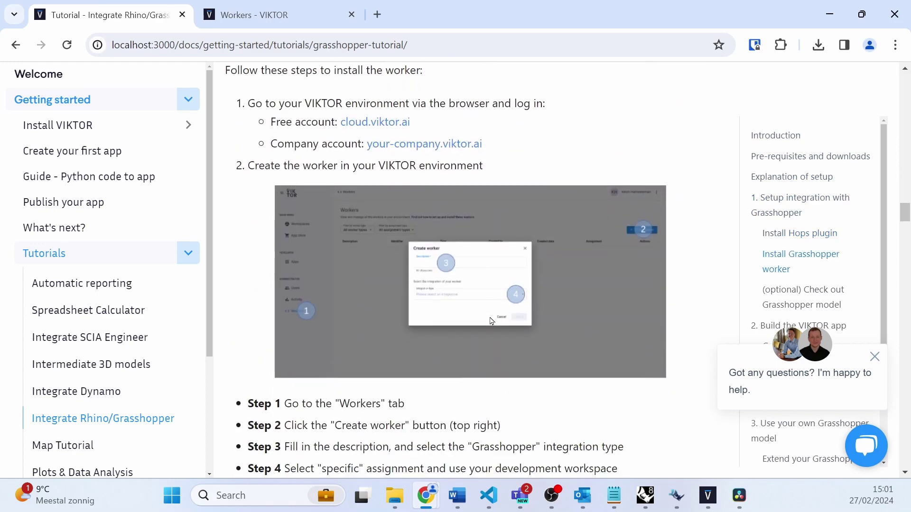
scroll(491, 322, "down", 12)
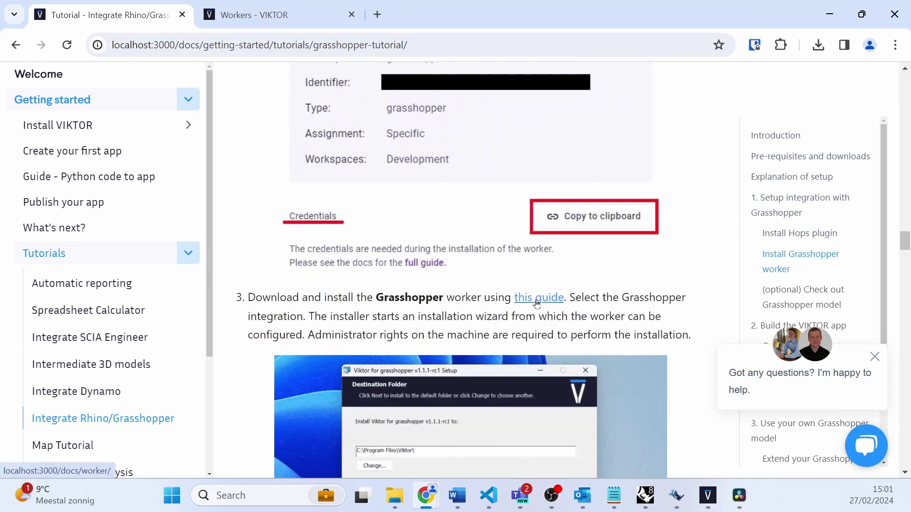
right_click(537, 303)
left_click(576, 107)
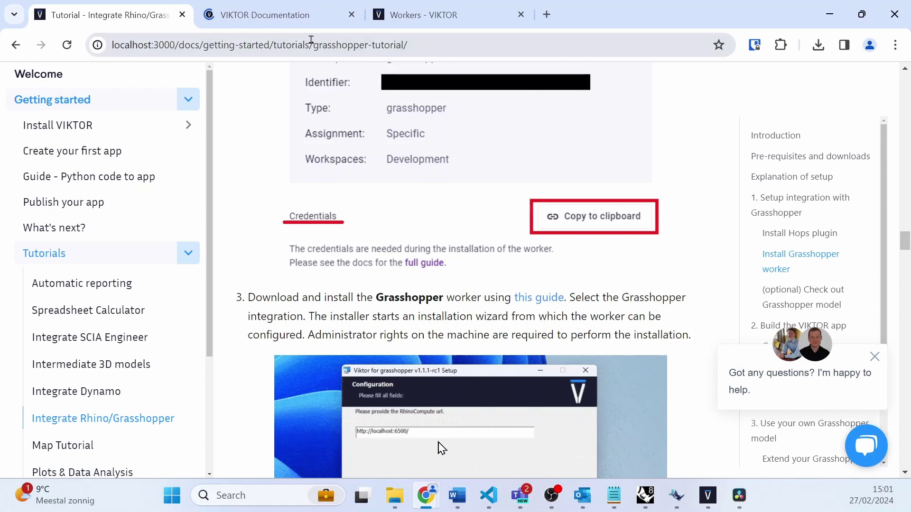
left_click(294, 22)
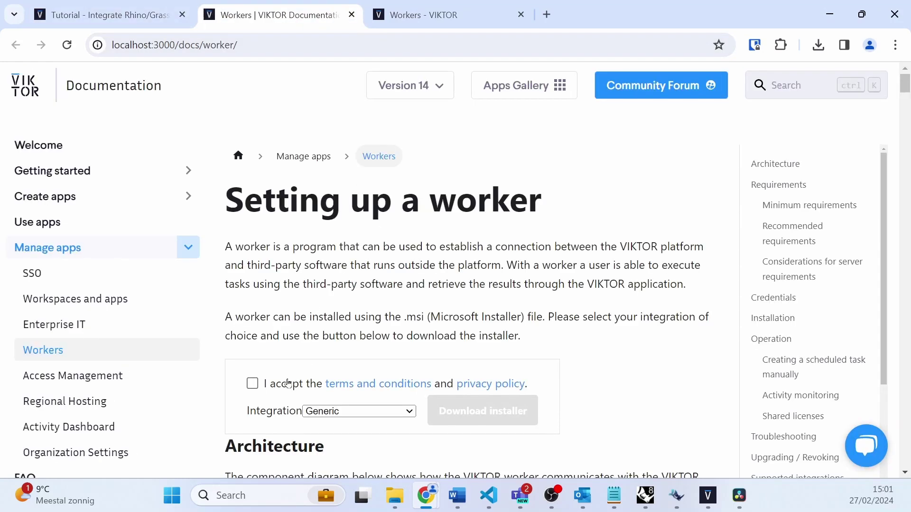
- Accept the terms, choose the Grasshopper integration and download the worker installer
left_click(253, 383)
scroll(358, 344, "down", 1)
left_click(357, 342)
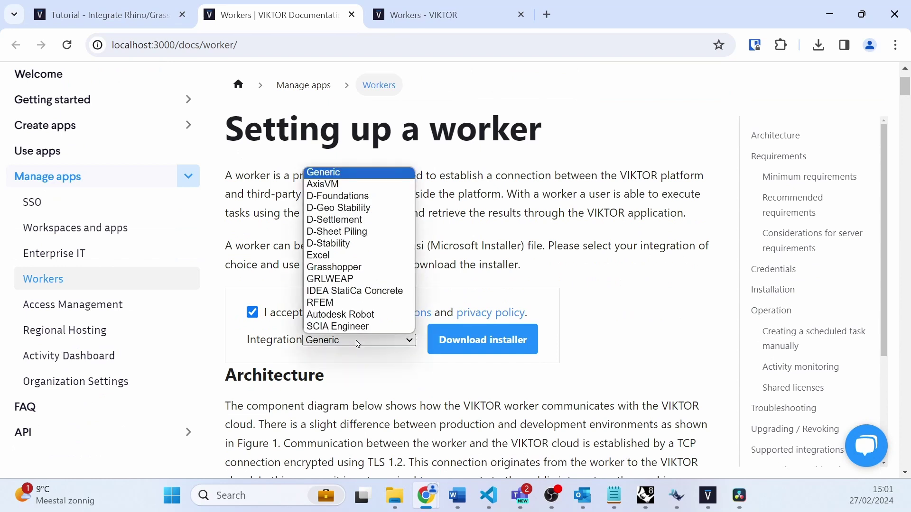
left_click(334, 268)
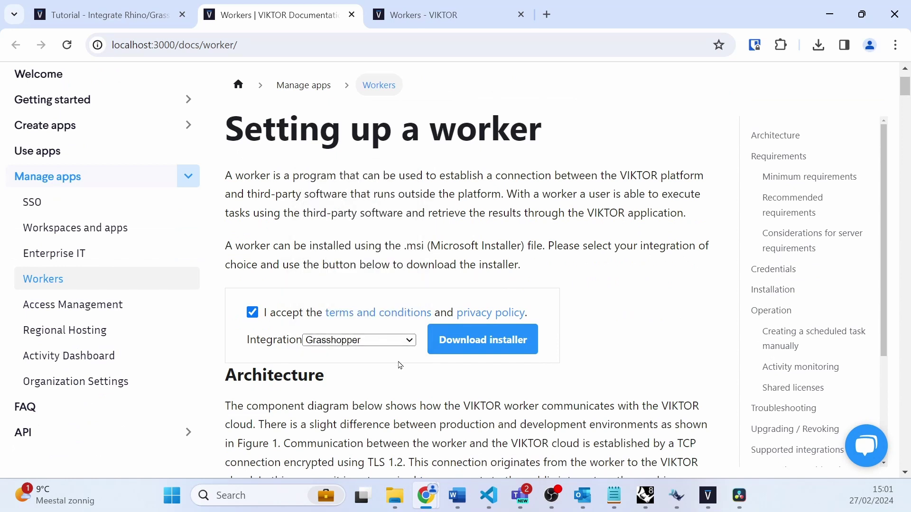
left_click(485, 345)
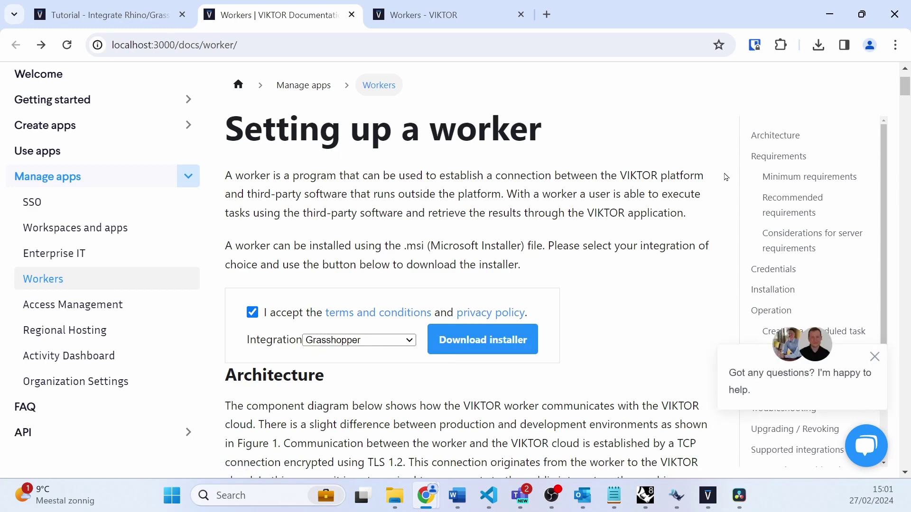
left_click(832, 6)
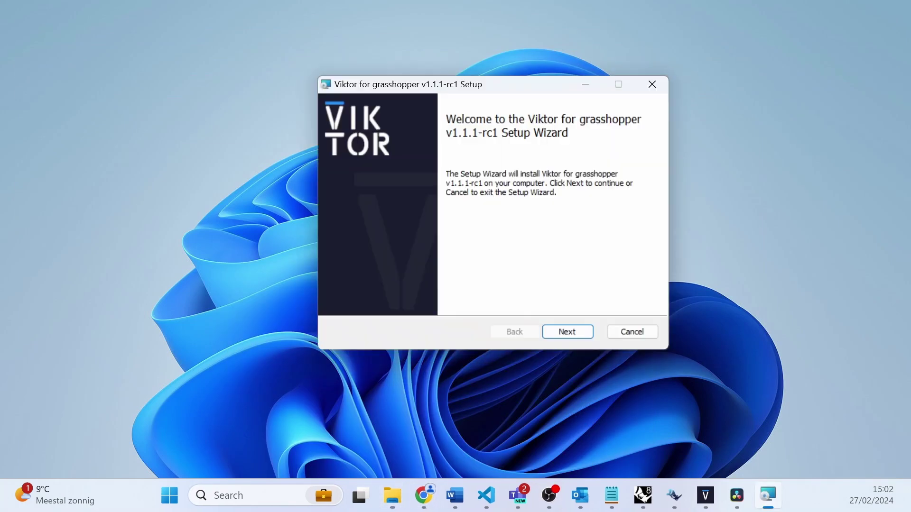
- Accept the license and keep the default install folder and RhinoCompute URL in the wizard
left_click(593, 337)
left_click(341, 298)
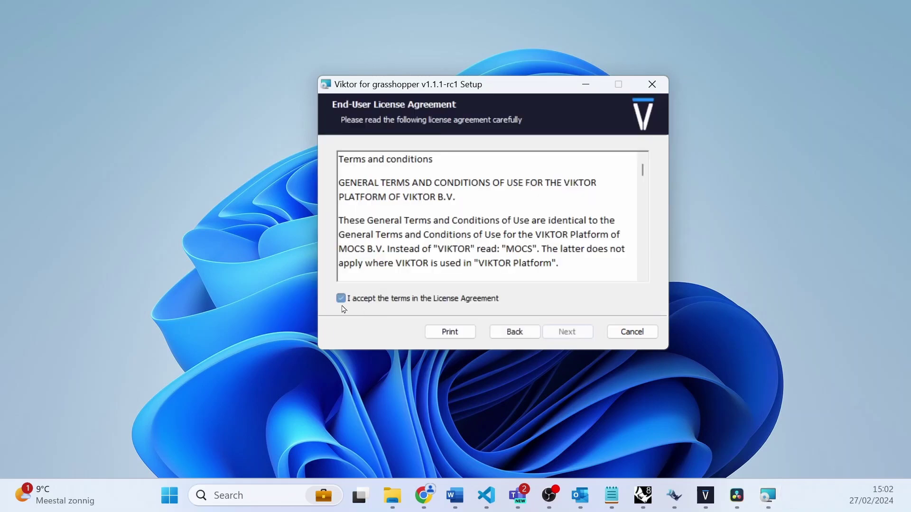
left_click(565, 336)
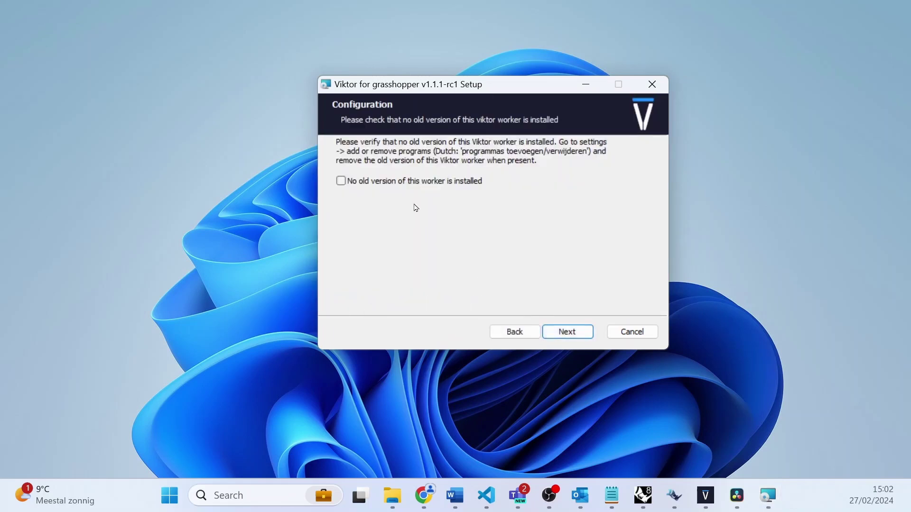
left_click(383, 185)
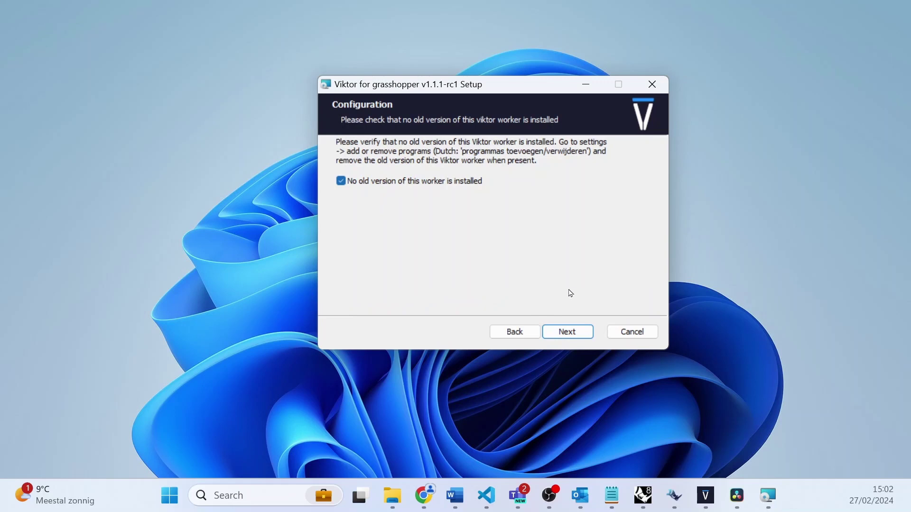
left_click(569, 333)
left_click(564, 331)
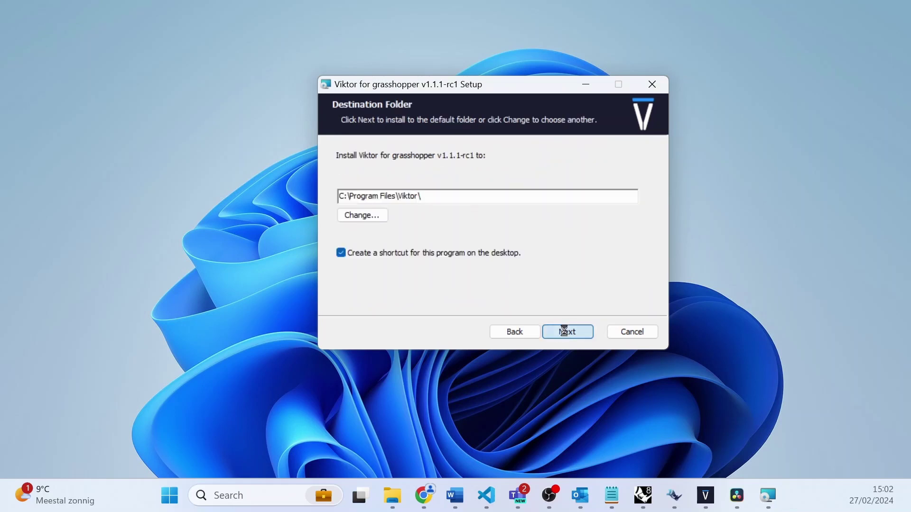
left_click(566, 332)
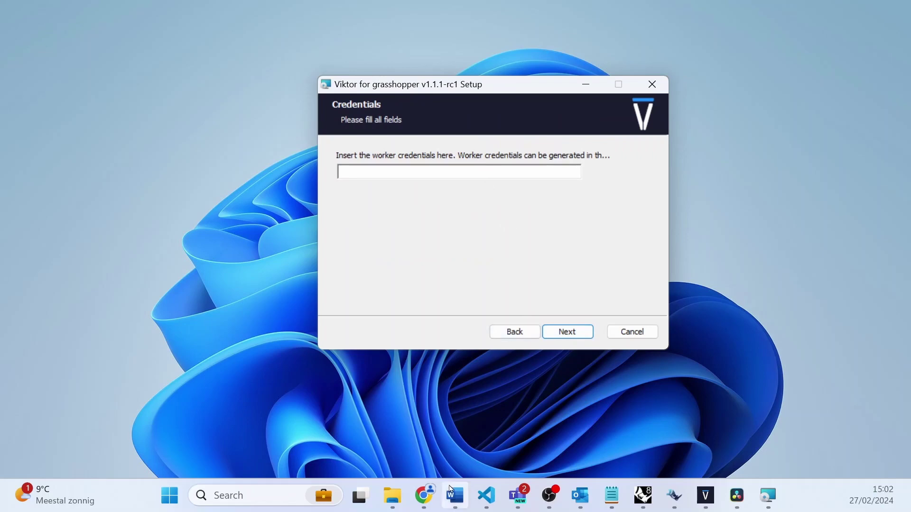
- Copy the worker credentials from the VIKTOR Workers page and paste them into the setup
left_click(523, 402)
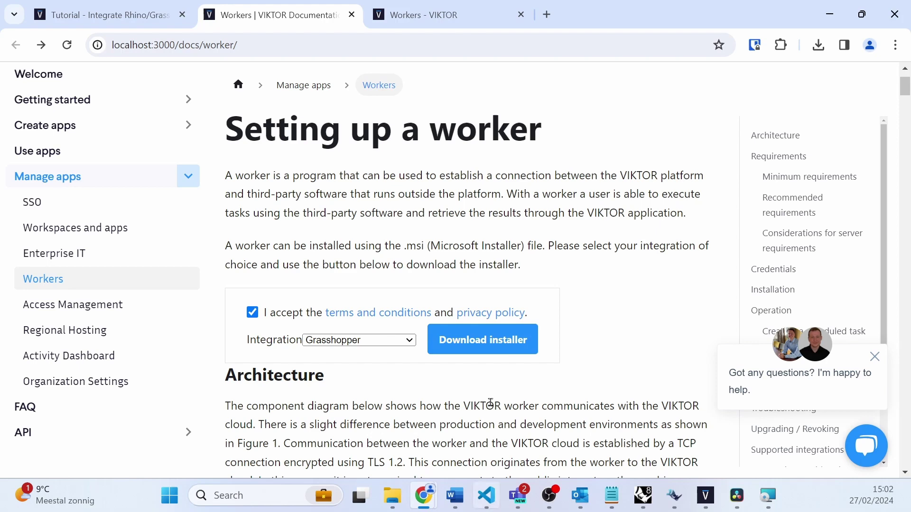
left_click(454, 19)
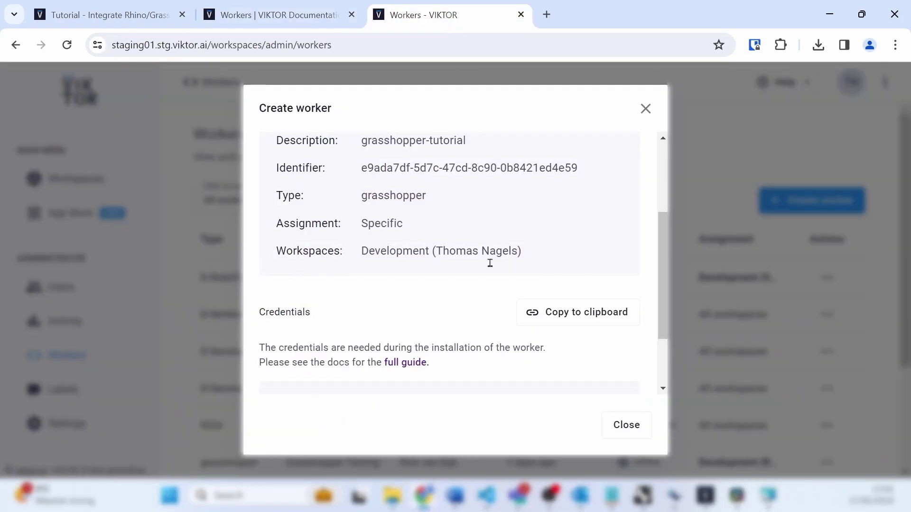
left_click(548, 317)
left_click(548, 317)
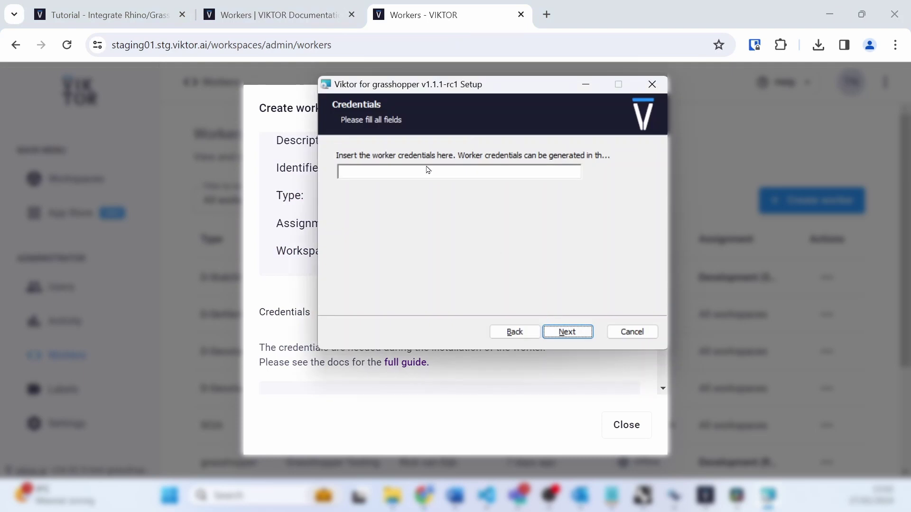
left_click(427, 170)
key("ctrl+v")
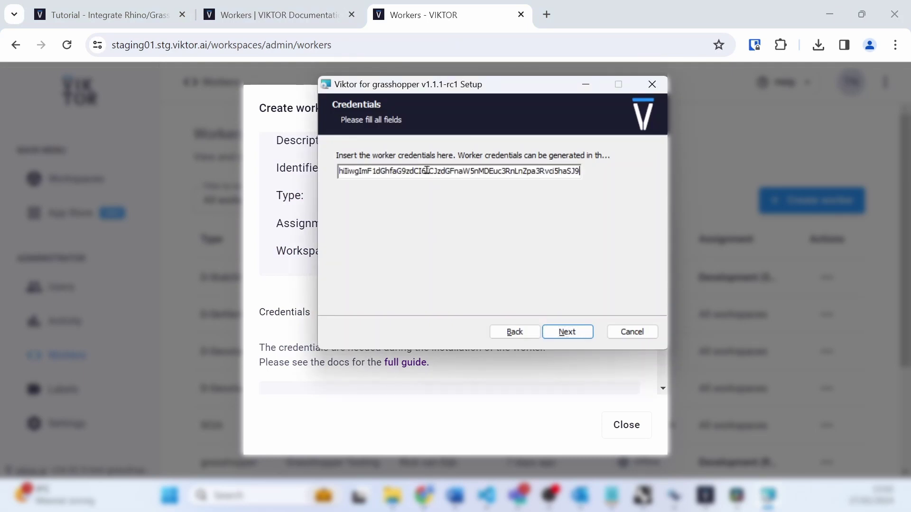
- Keep the startup options, install the worker, and untick Show Log
left_click(567, 332)
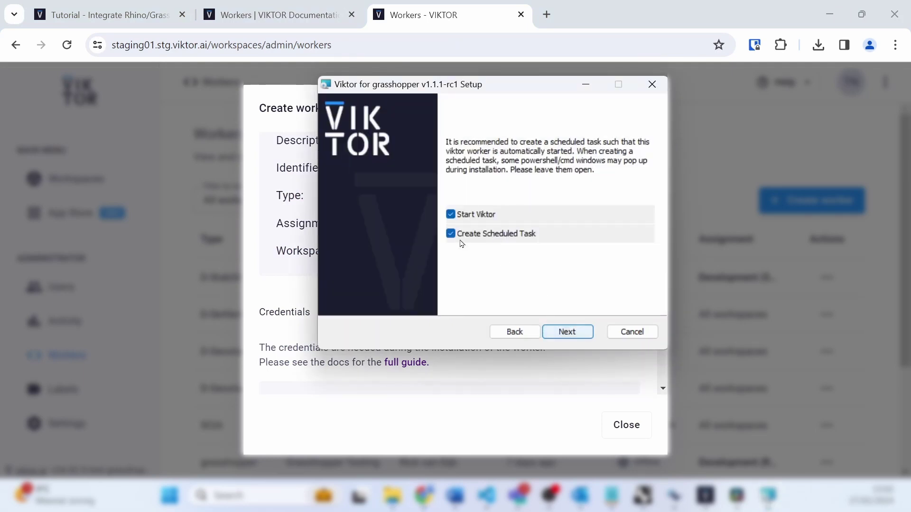
left_click(562, 331)
left_click(547, 334)
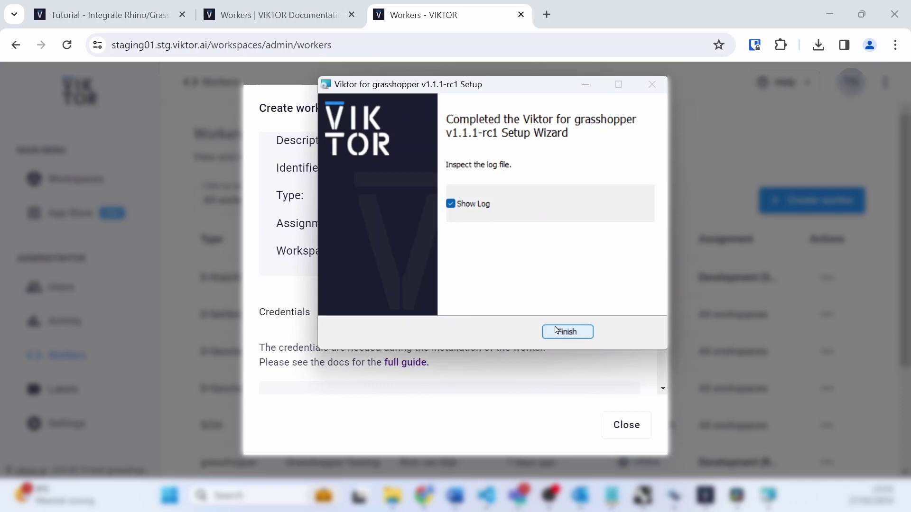
left_click(463, 204)
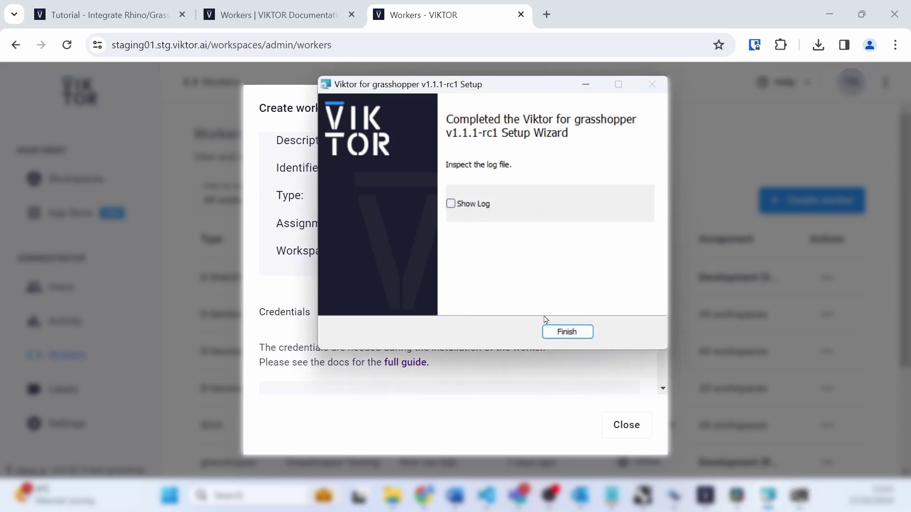
- Finish the installer, confirm the worker console reports a server connection, and minimize it
left_click(558, 333)
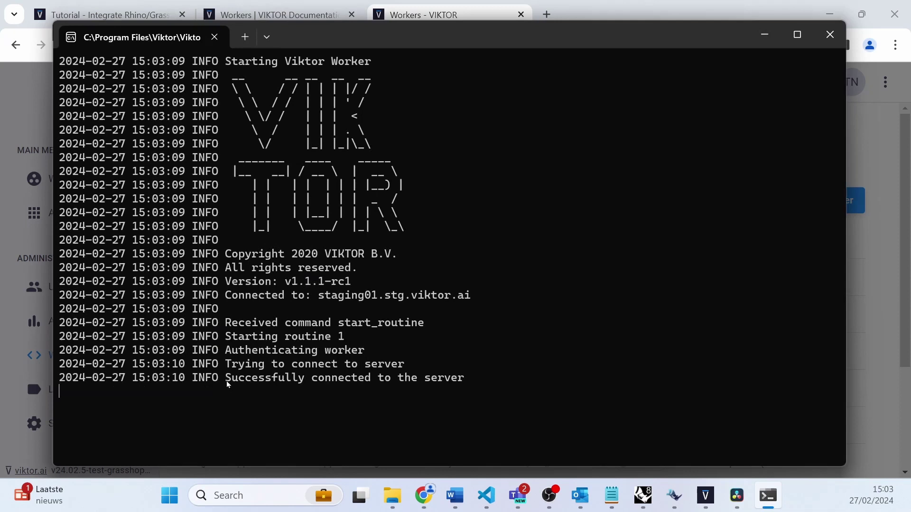
left_click_drag(224, 380, 477, 380)
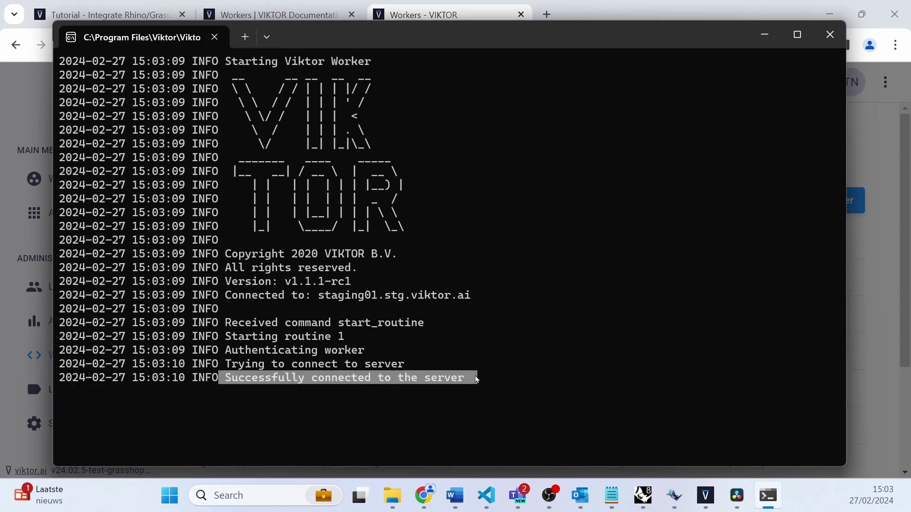
left_click(489, 387)
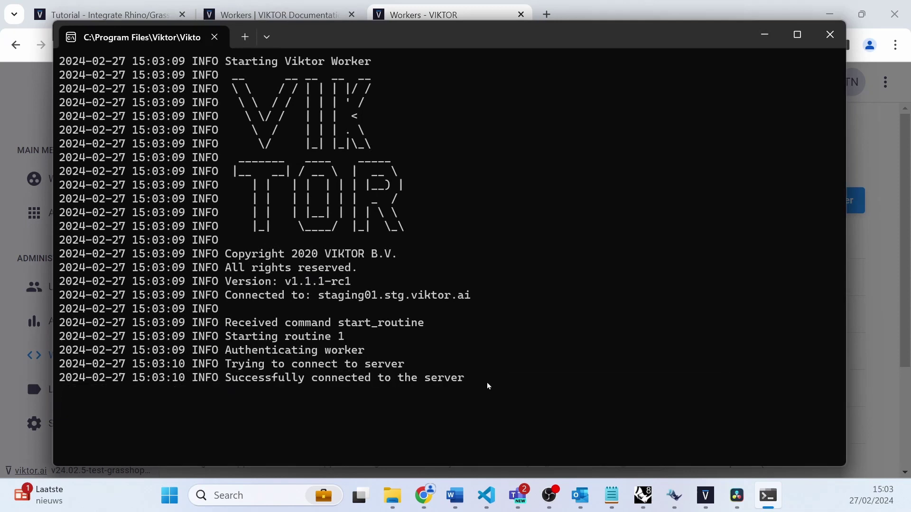
left_click(770, 43)
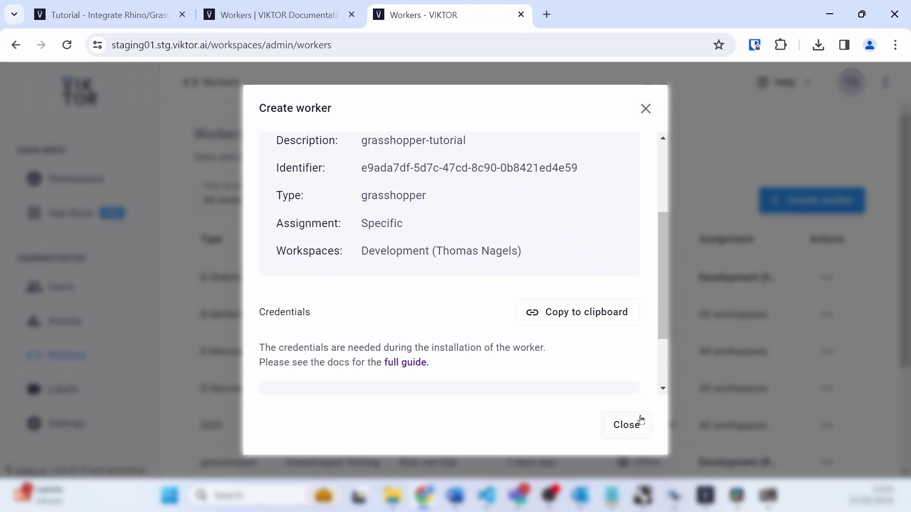
- Close the Create worker dialog and refresh Workers to see grasshopper-tutorial online
left_click(627, 424)
scroll(612, 357, "down", 4)
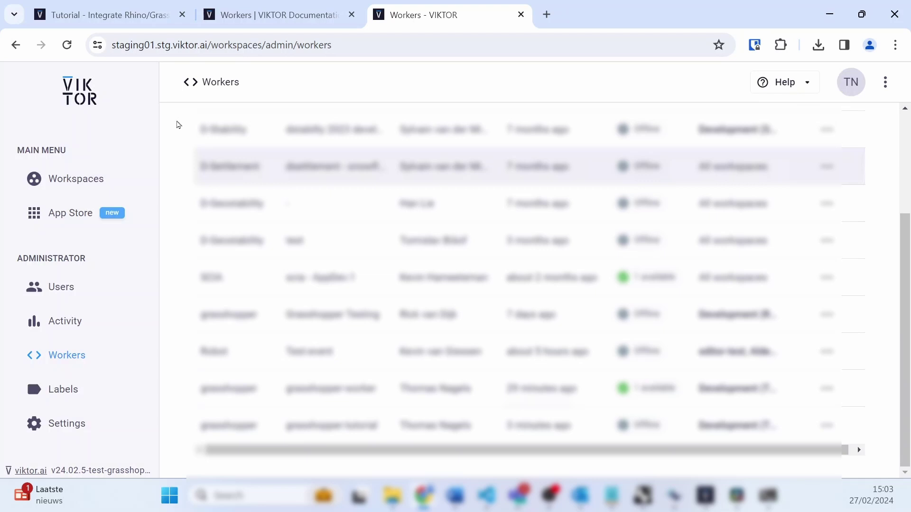
left_click(66, 44)
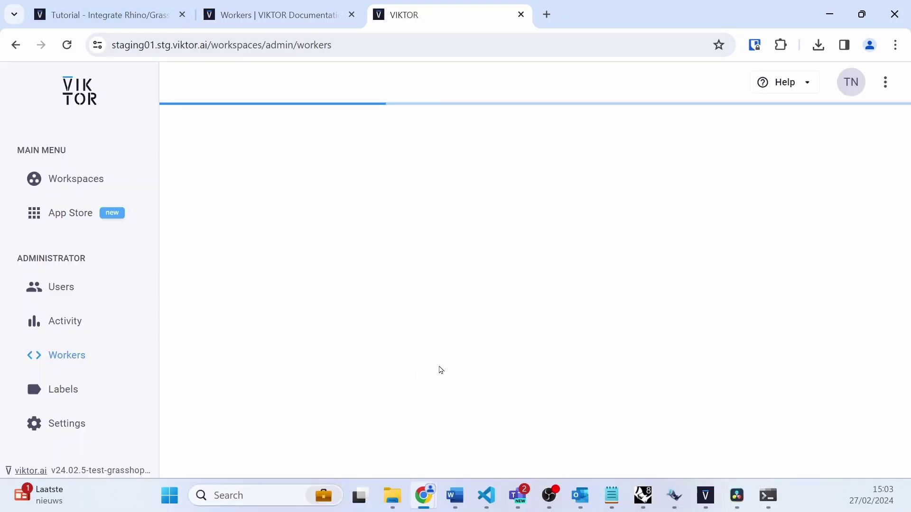
scroll(485, 379, "down", 10)
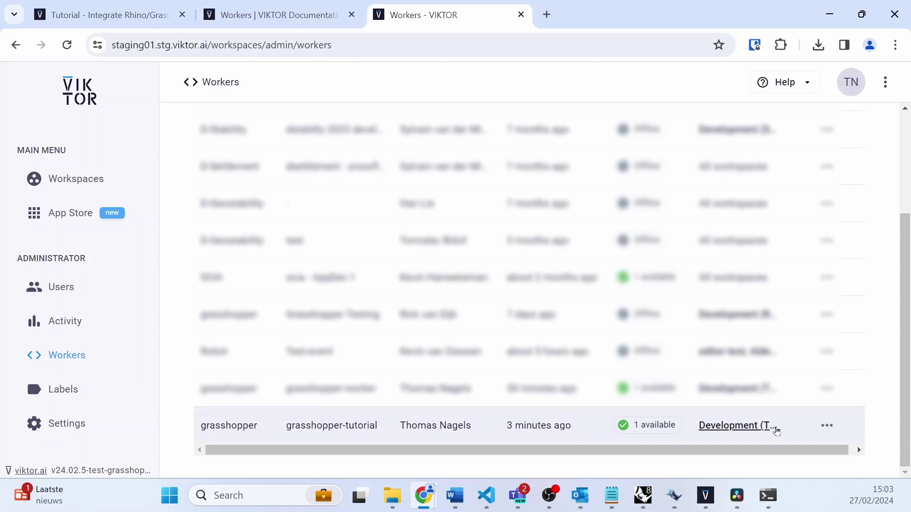
scroll(164, 159, "up", 10)
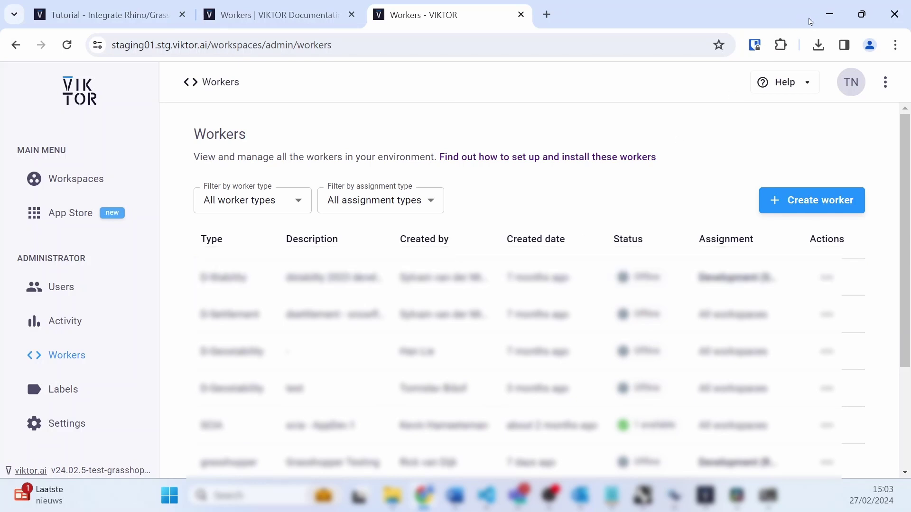
- Minimize Chrome and add a new folder 'grasshopper-tutorial' in viktor apps via New > Folder
left_click(830, 15)
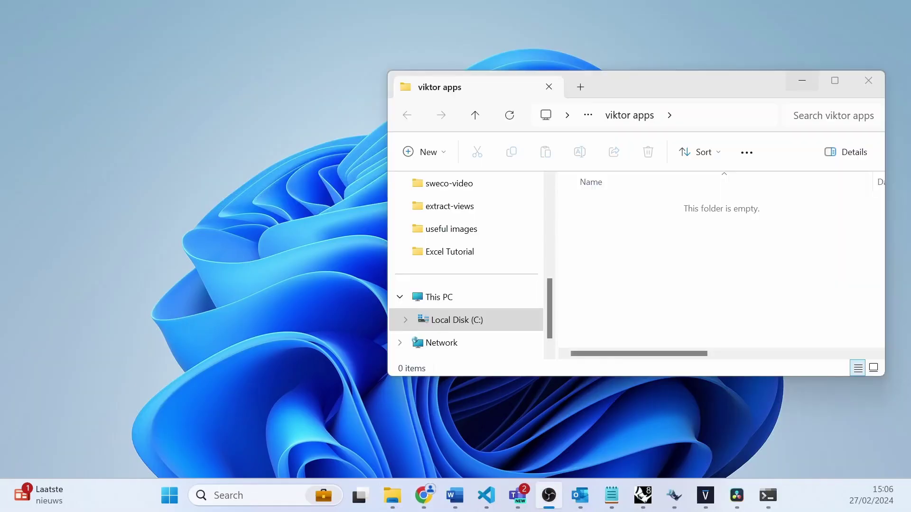
right_click(633, 247)
mouse_move(674, 184)
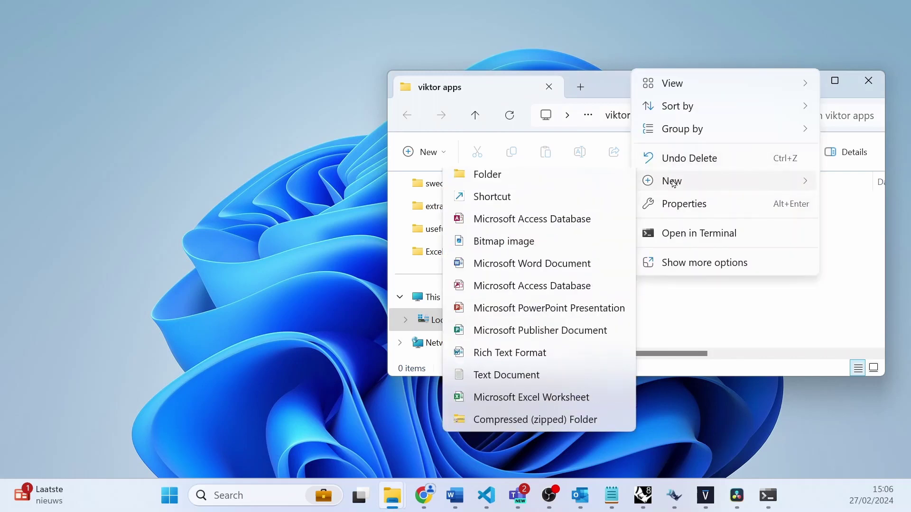
left_click(532, 185)
type("g")
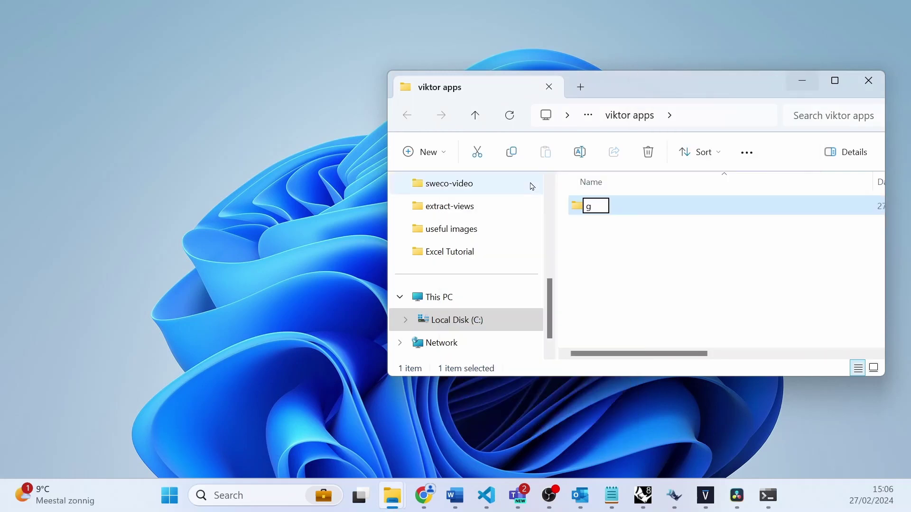
type("rasshopper")
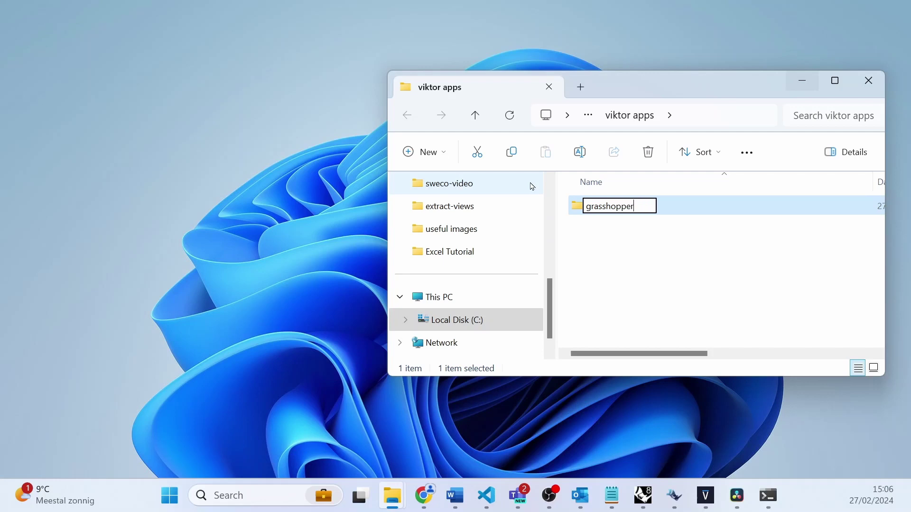
type("-tutorial")
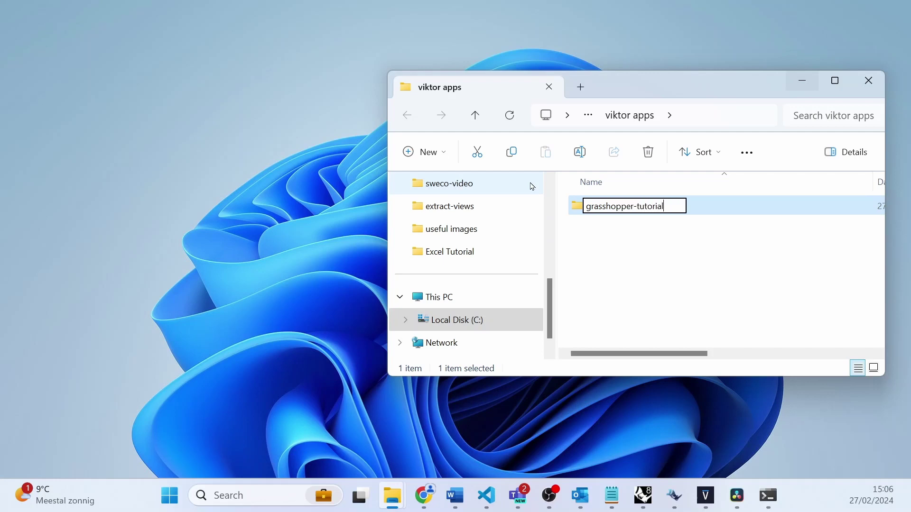
key("Return")
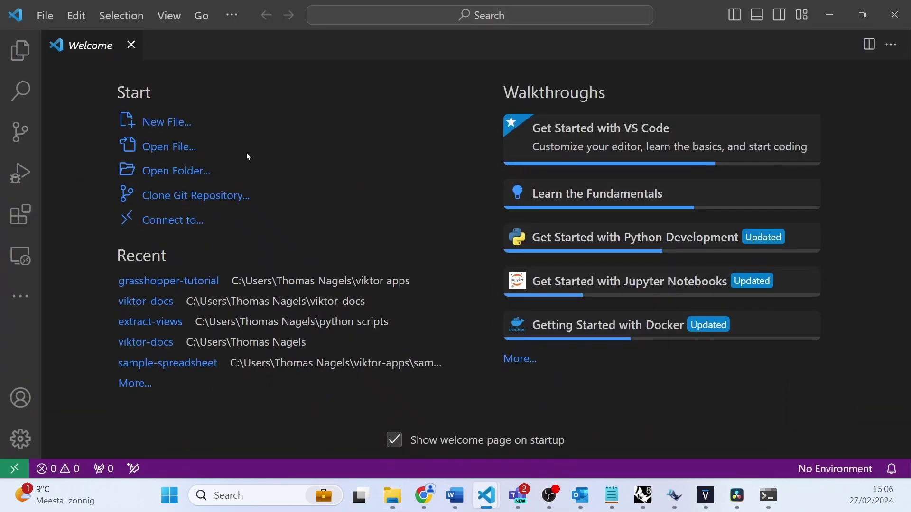
- Open the viktor apps > grasshopper-tutorial folder and run viktor-cli create-app --app-type editor . in it
left_click(181, 174)
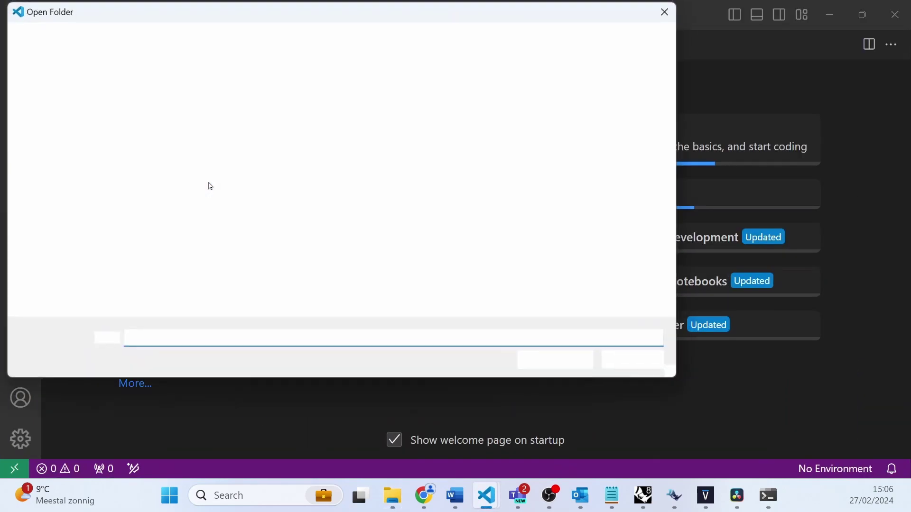
scroll(348, 260, "down", 3)
double_click(379, 256)
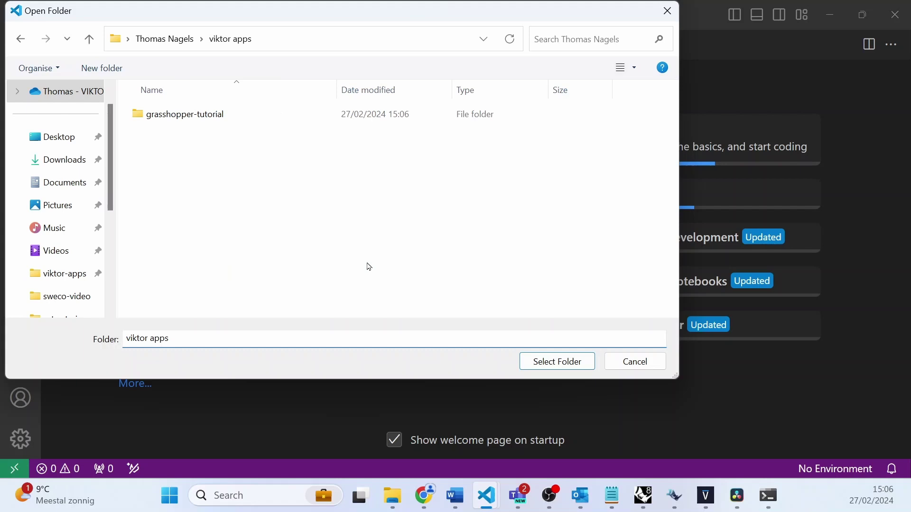
left_click(184, 122)
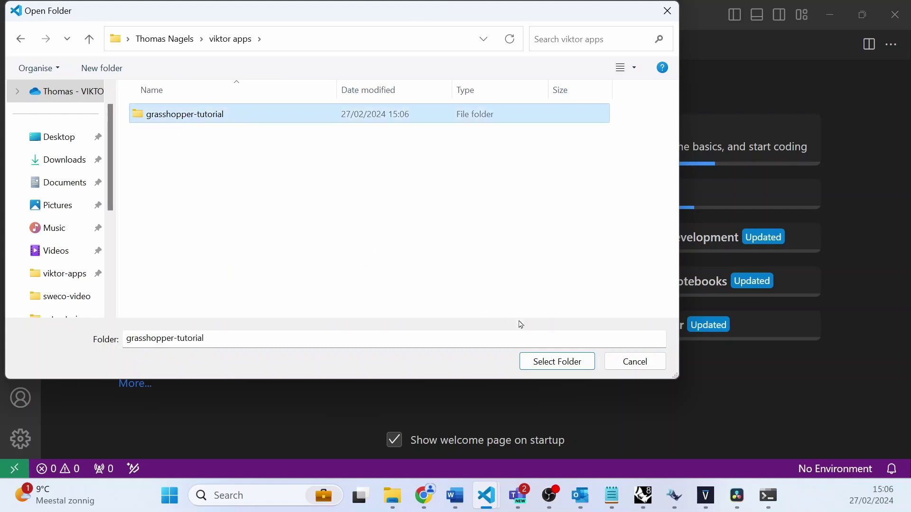
left_click(557, 362)
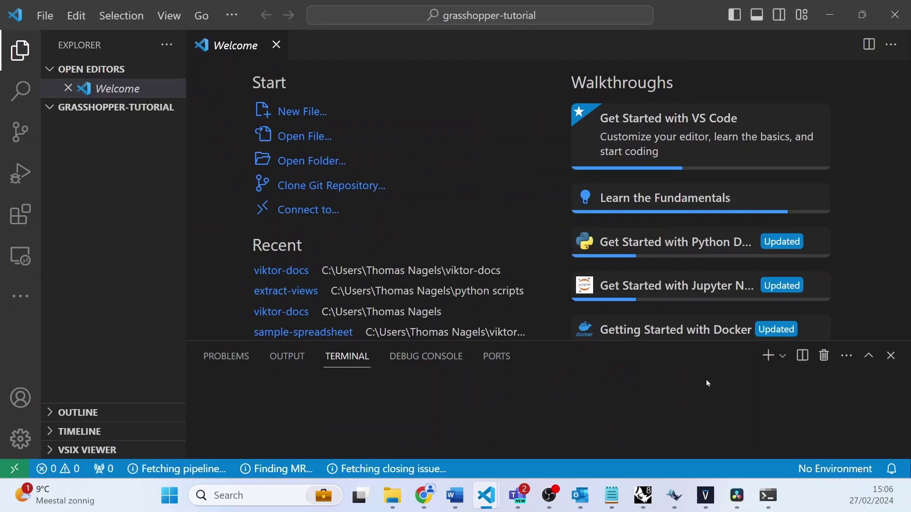
type("viktor")
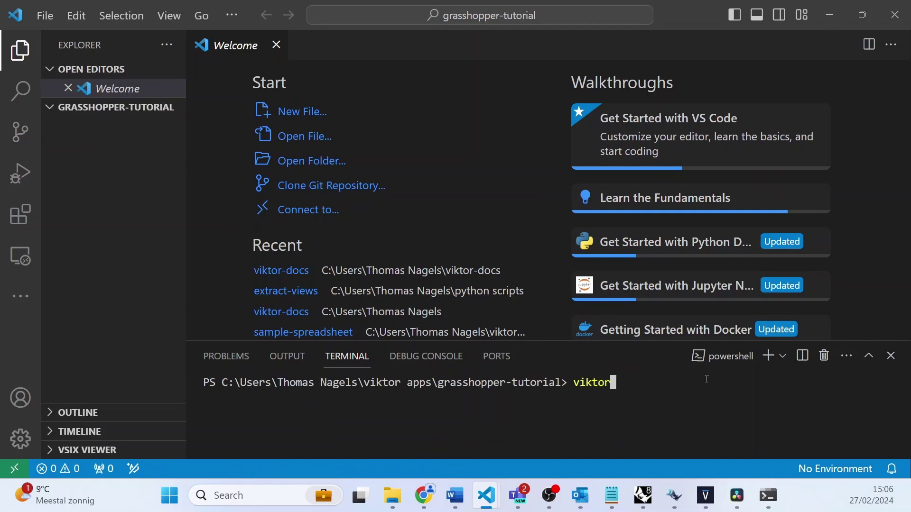
type("-cli create-app")
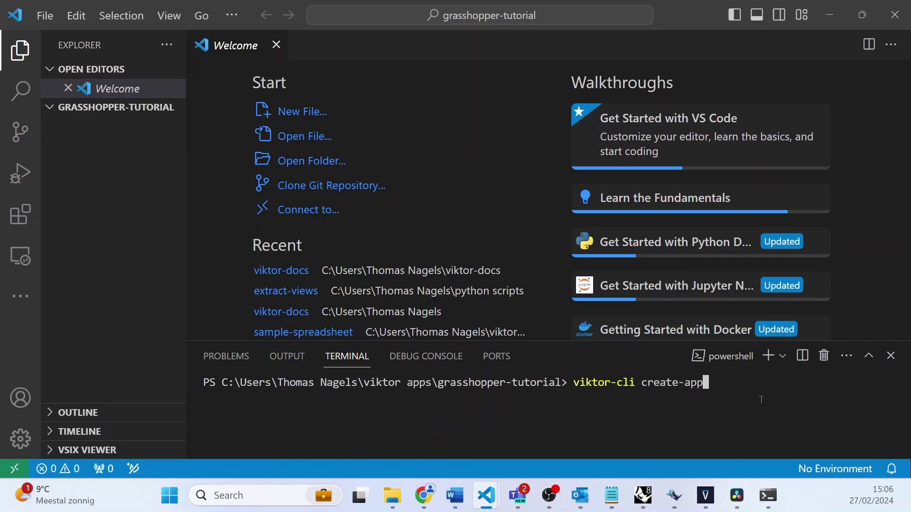
type(" --app-type ")
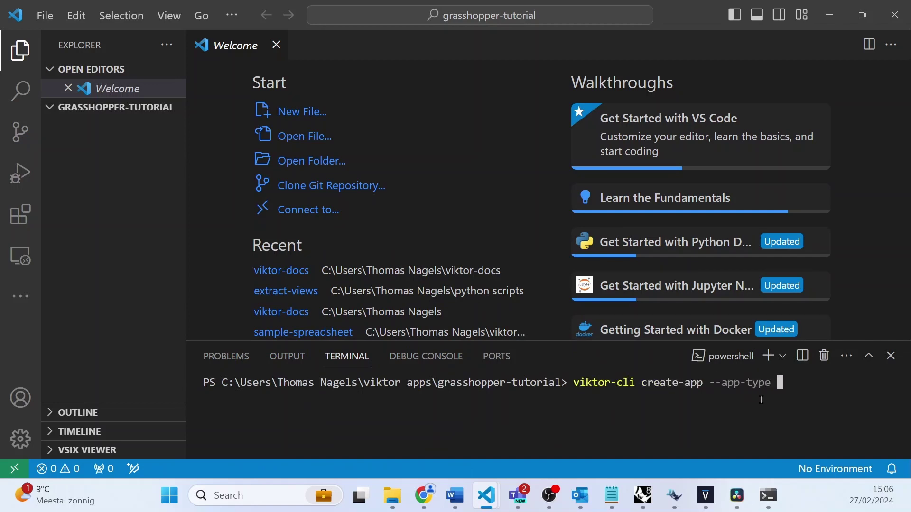
type("editor .")
key("Return")
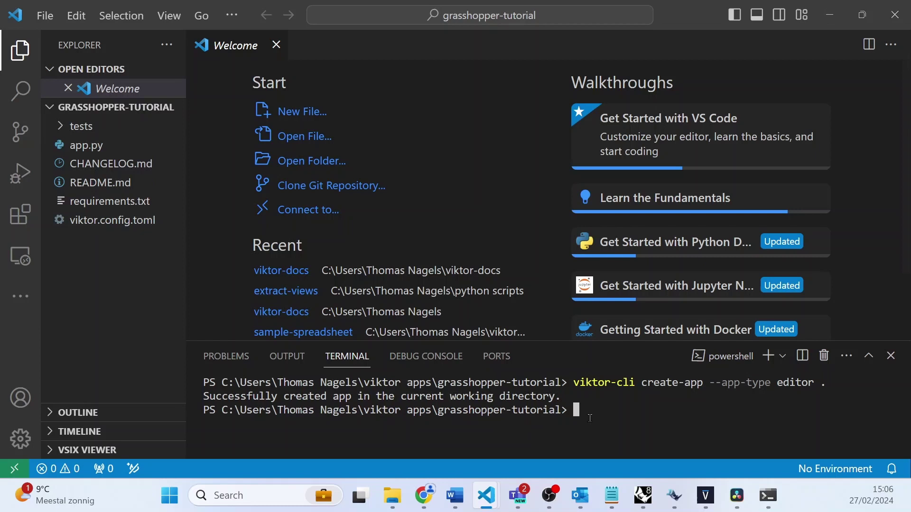
- Add rhino3dm as a dependency on the second line of requirements.txt and save it
left_click(150, 205)
left_click(263, 127)
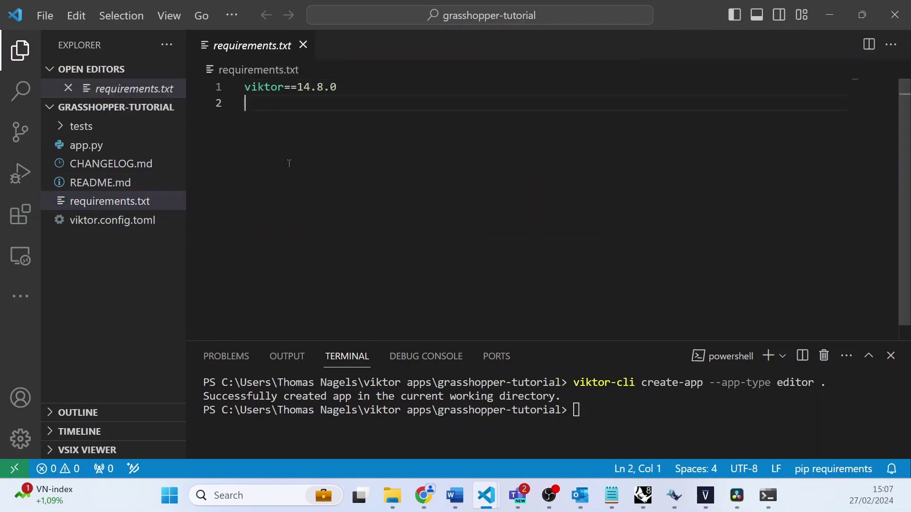
type("rhino3")
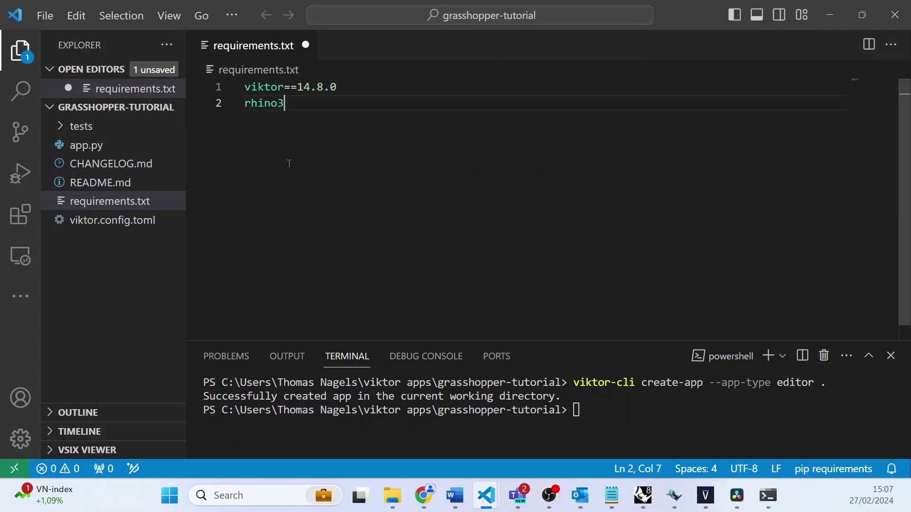
type("dm")
key("ctrl+s")
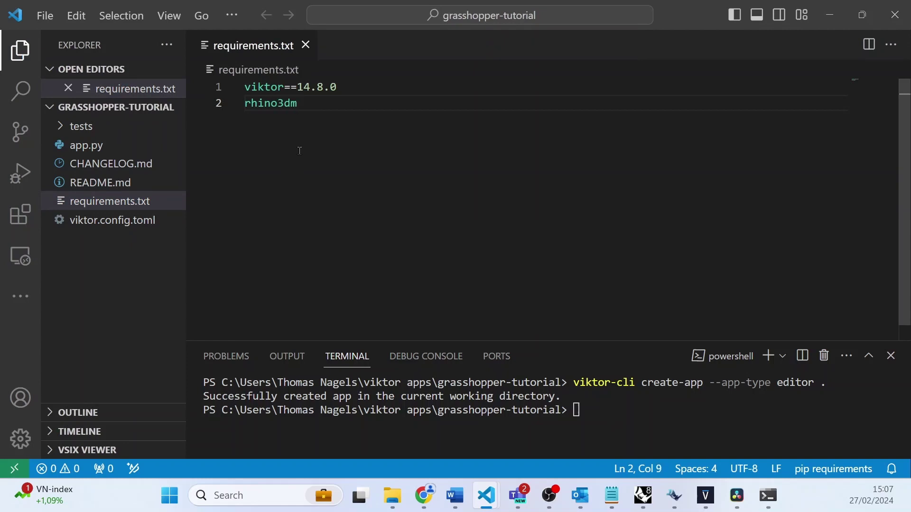
left_click(305, 45)
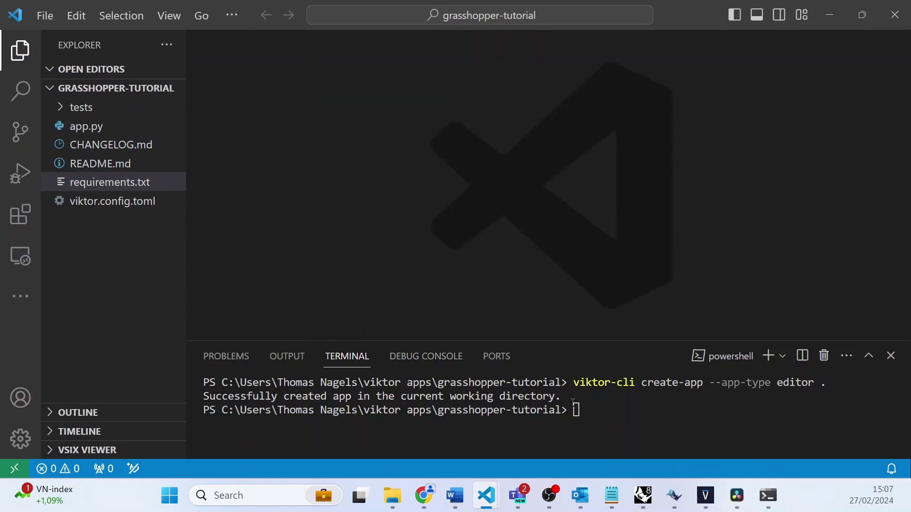
- Run viktor-cli install, viktor-cli clear and viktor-cli start in the terminal
type("viktor-cli insta")
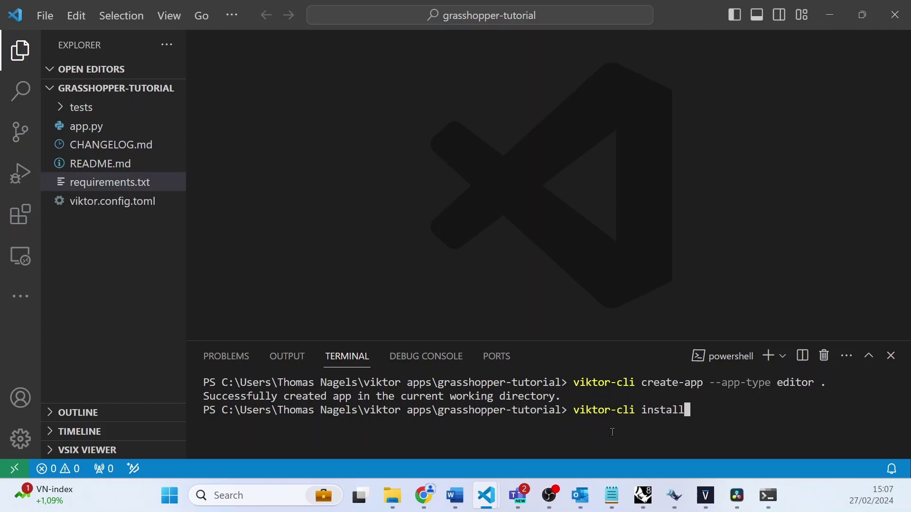
type("ll")
key("Return")
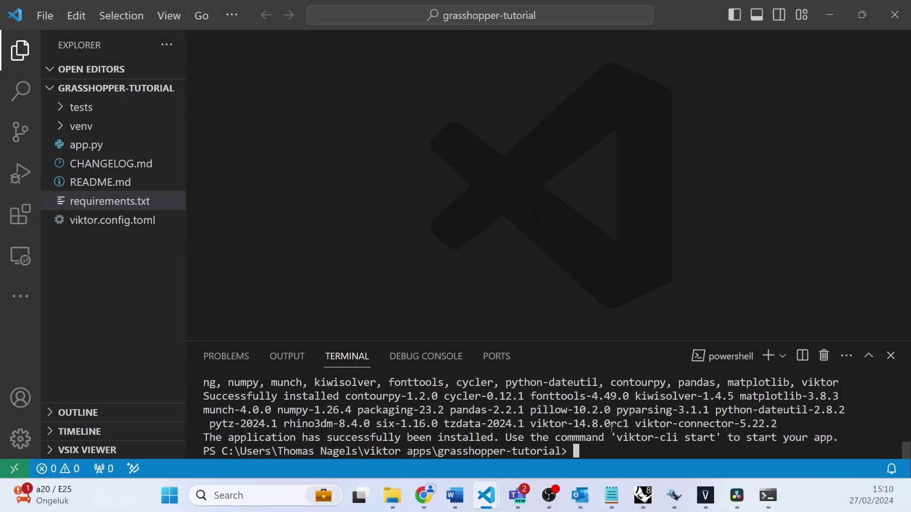
type("viktor-cli clear")
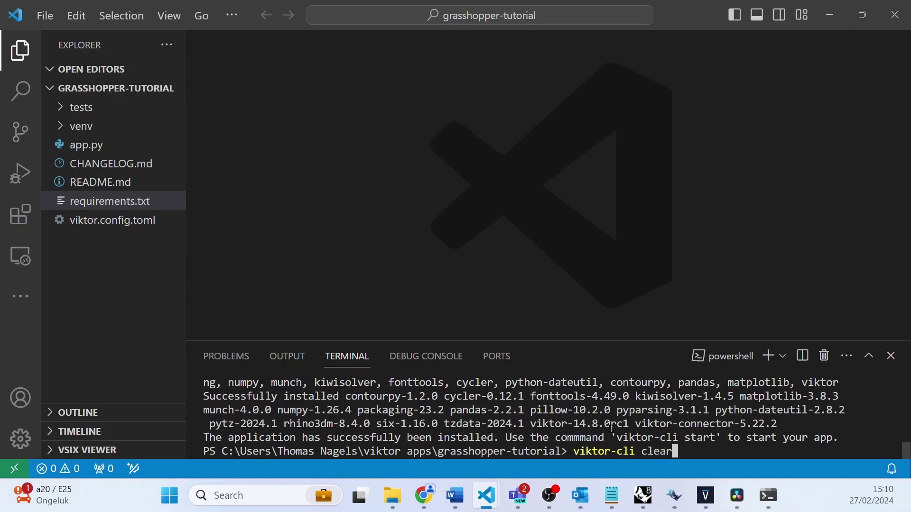
key("Return")
type("vik")
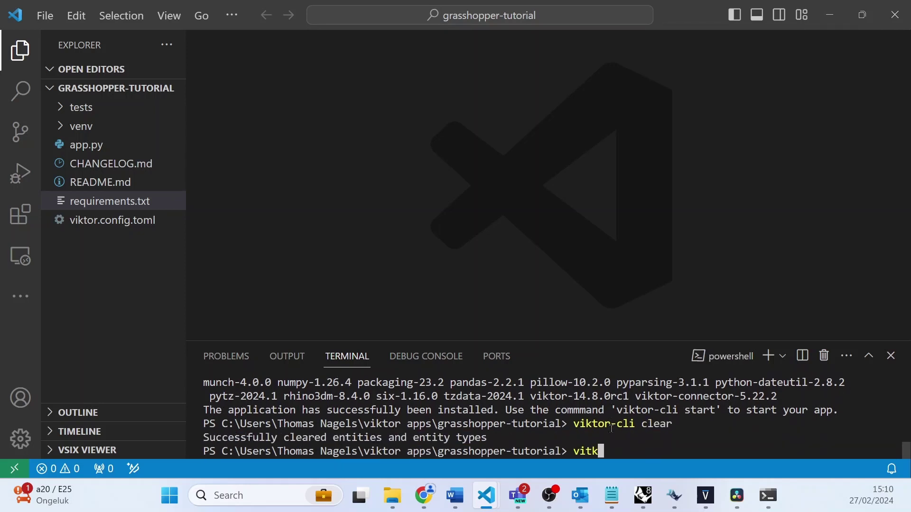
type("tor-cli start")
key("Return")
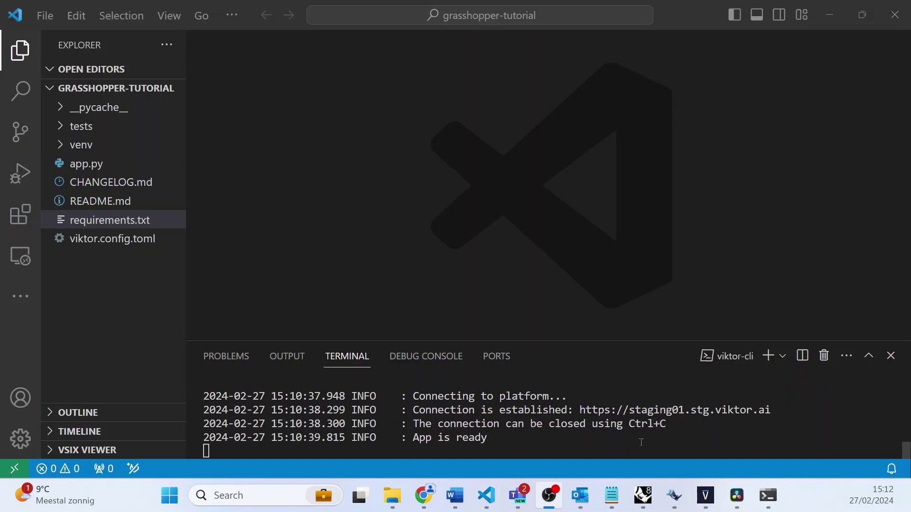
left_click(641, 442)
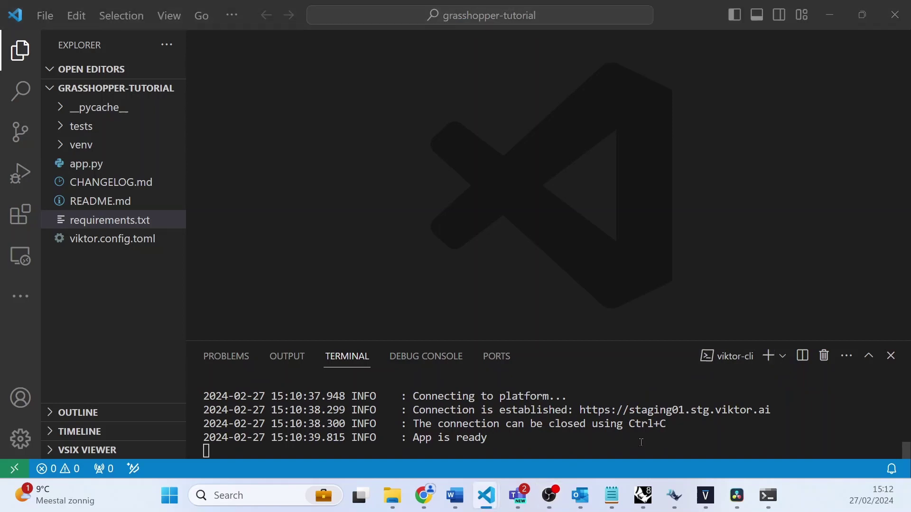
- Copy sample_box_grasshopper.gh from the tutorial into the grasshopper-tutorial project folder
key("alt+Tab")
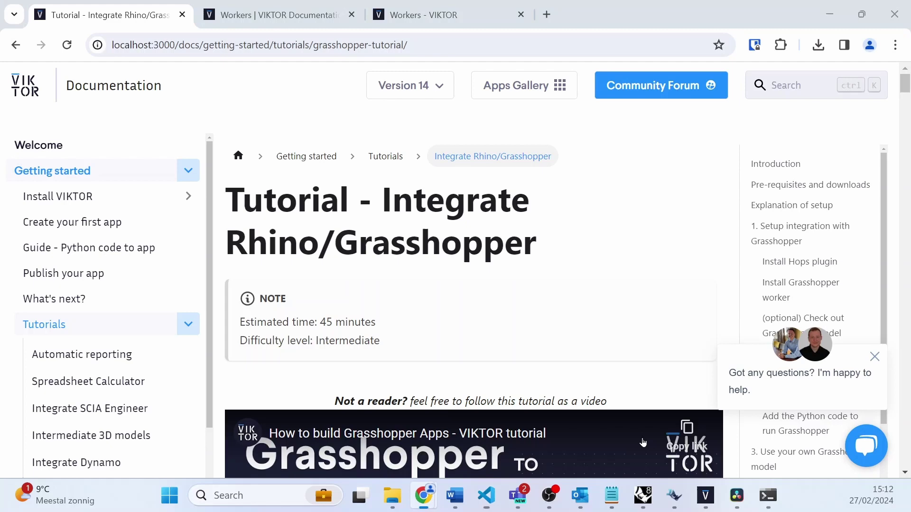
scroll(323, 292, "down", 6)
scroll(323, 292, "down", 15)
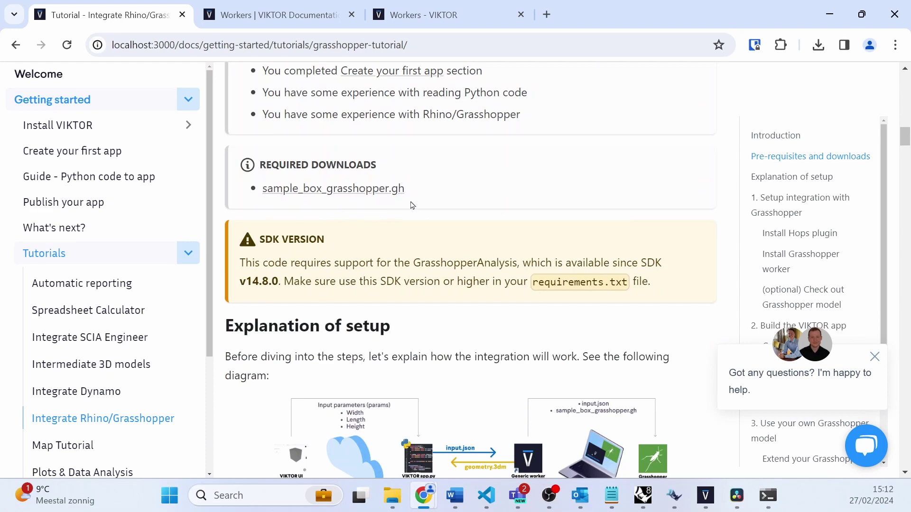
key("alt+Tab")
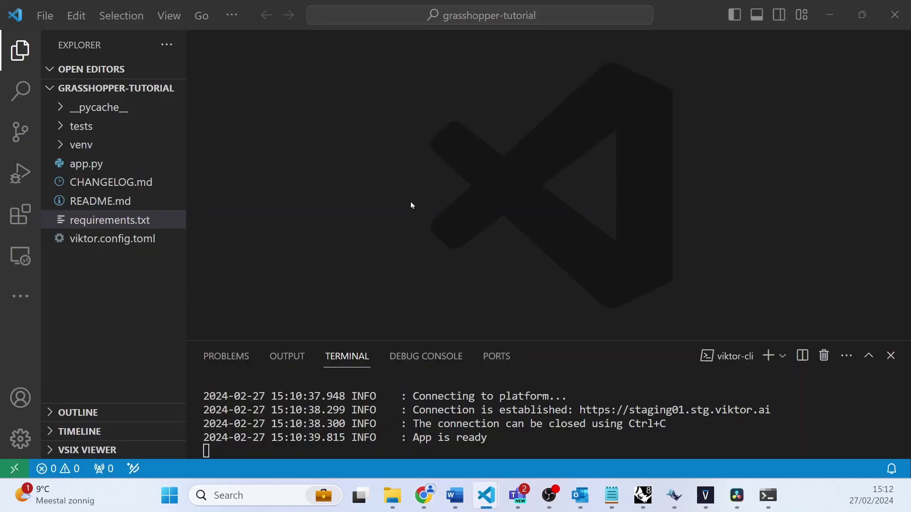
left_click_drag(411, 205, 117, 299)
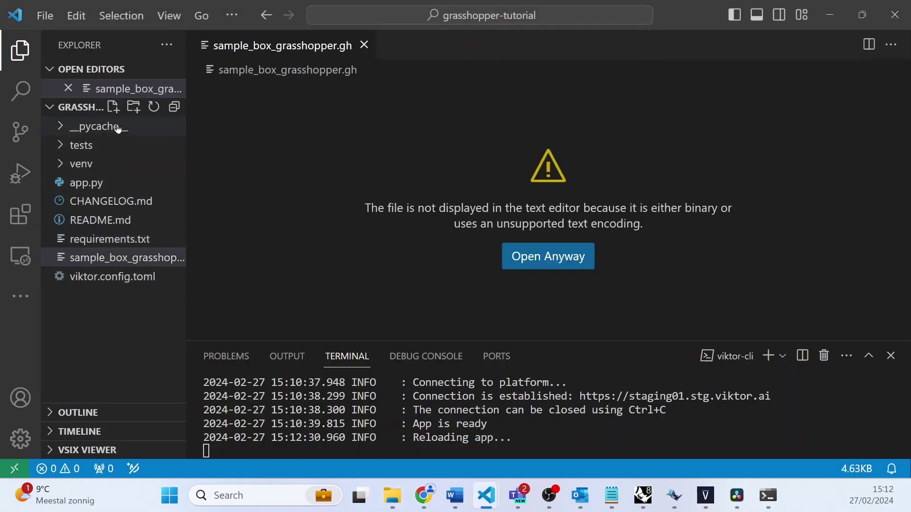
left_click(363, 47)
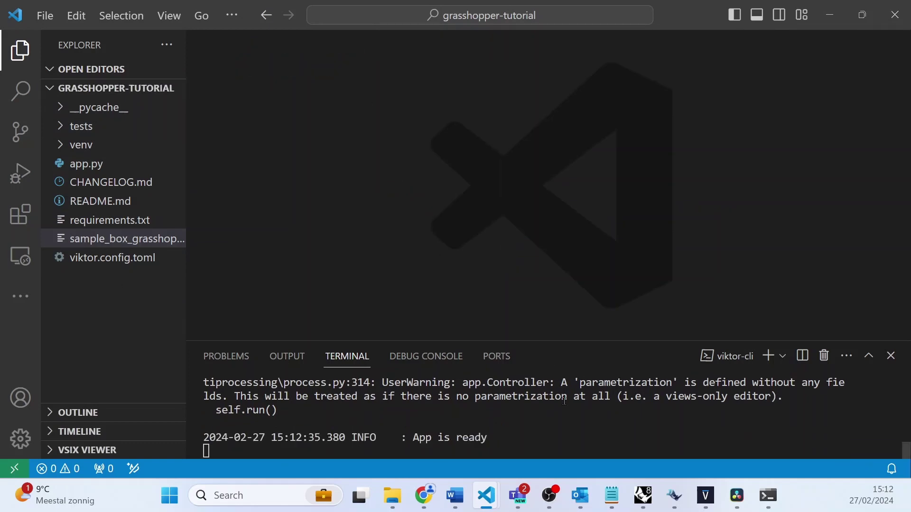
- Copy the tutorial's complete app.py code block to the clipboard
key("alt+Tab")
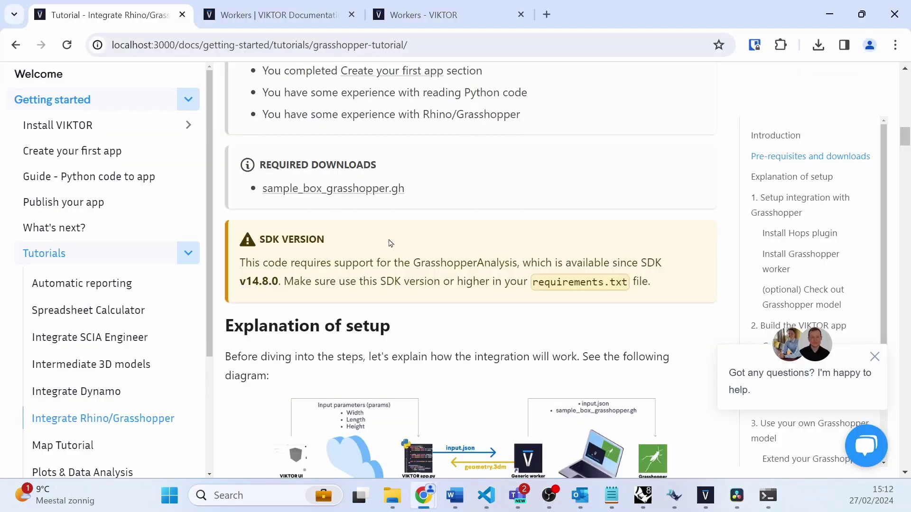
scroll(469, 232, "down", 20)
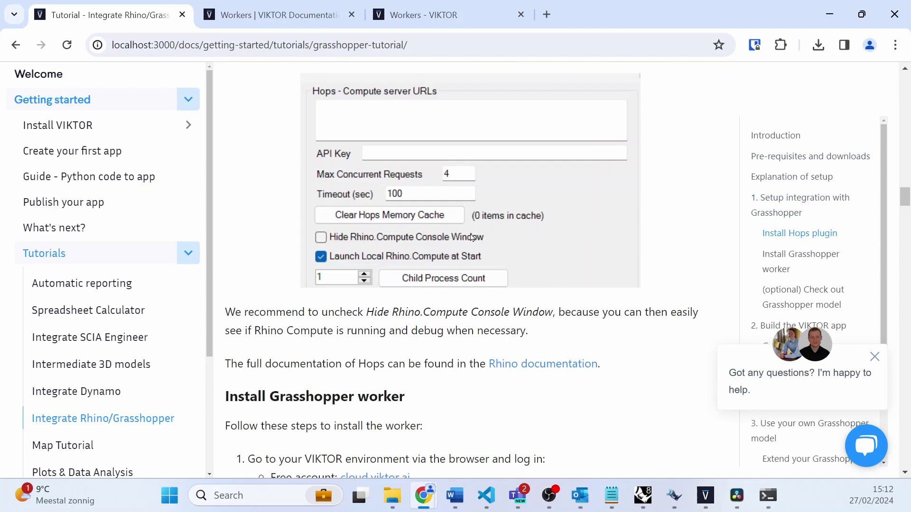
scroll(469, 246, "down", 20)
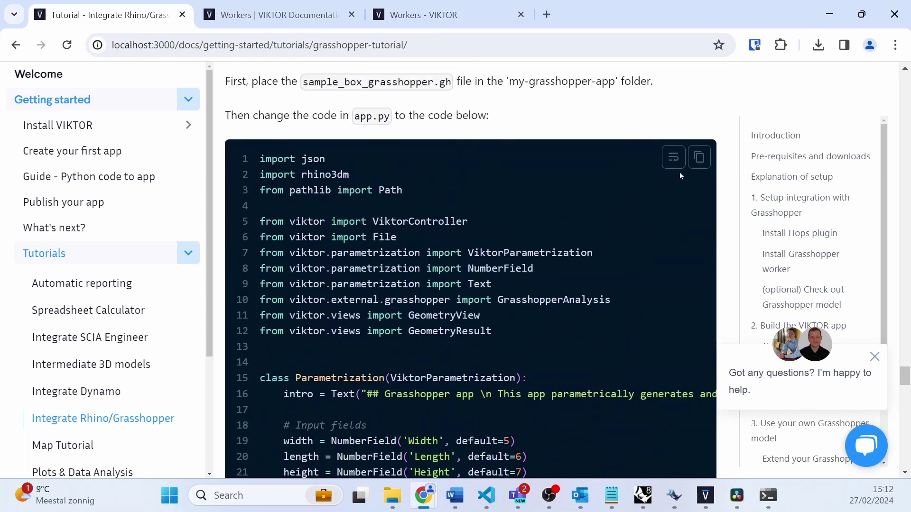
left_click(699, 157)
key("alt+Tab")
- Replace the existing app.py code with the copied tutorial code and save it
left_click(87, 164)
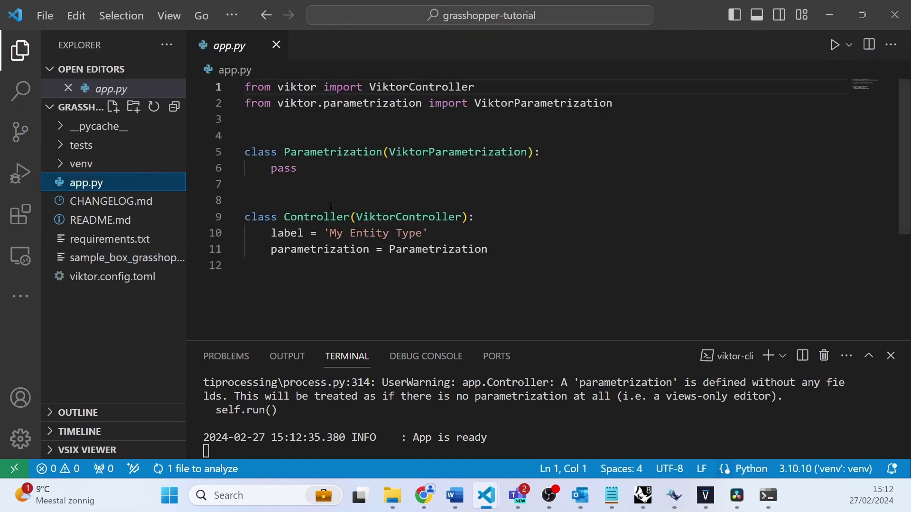
left_click_drag(515, 249, 244, 87)
key("ctrl+v")
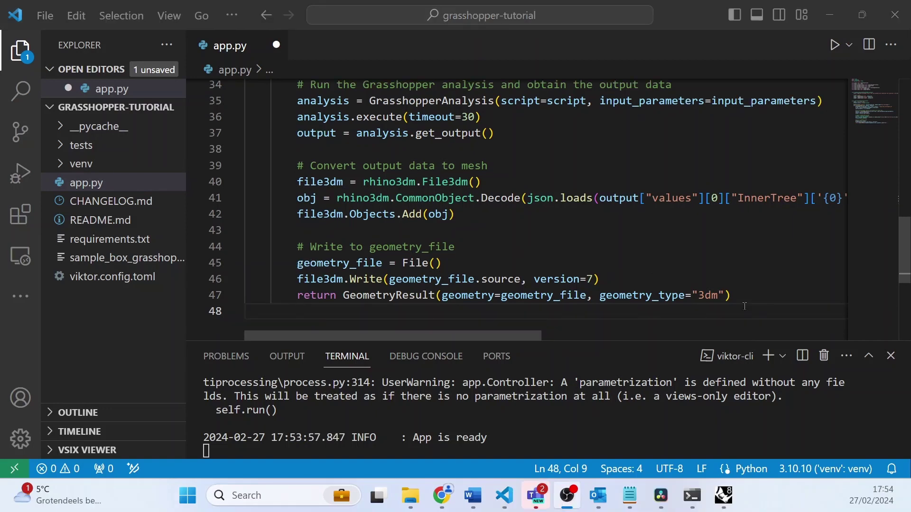
left_click(745, 307)
scroll(745, 306, "up", 7)
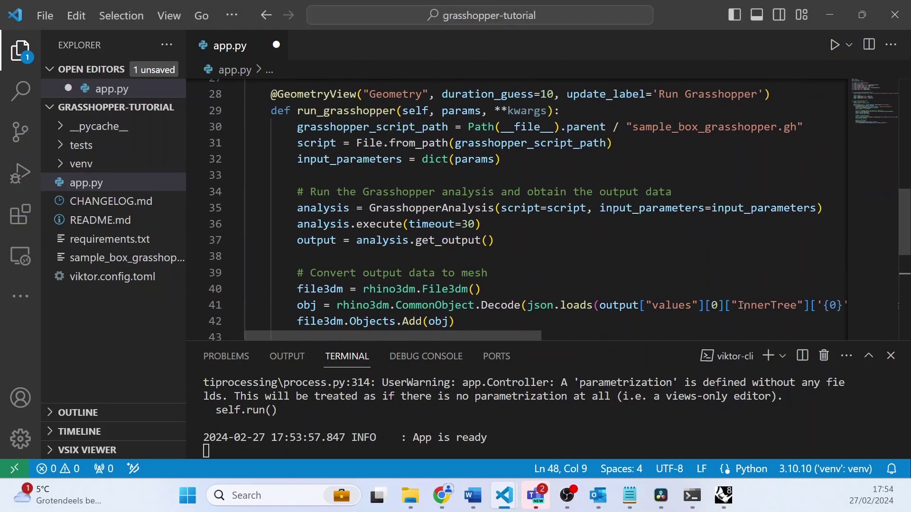
scroll(745, 308, "up", 4)
key("ctrl+s")
- Review the imports, the Parametrization input fields and the Controller class declaration in app.py
left_click_drag(510, 265, 226, 87)
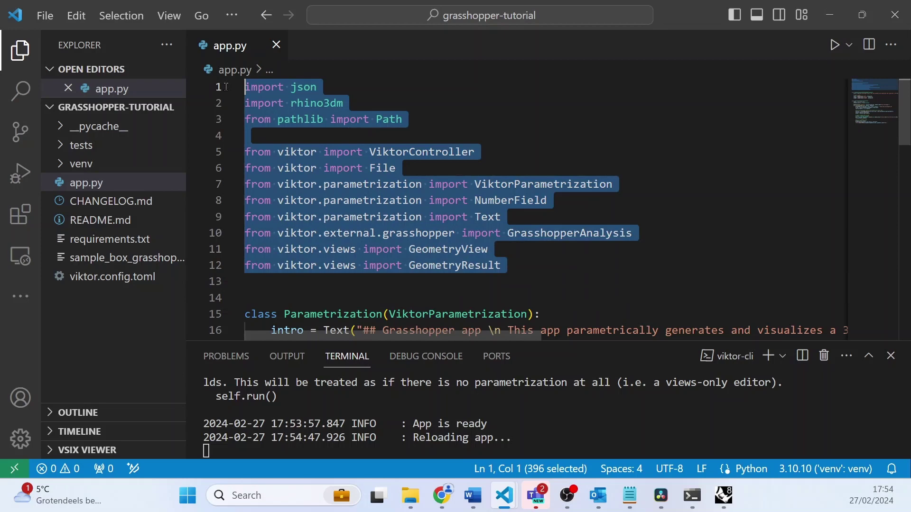
left_click(587, 276)
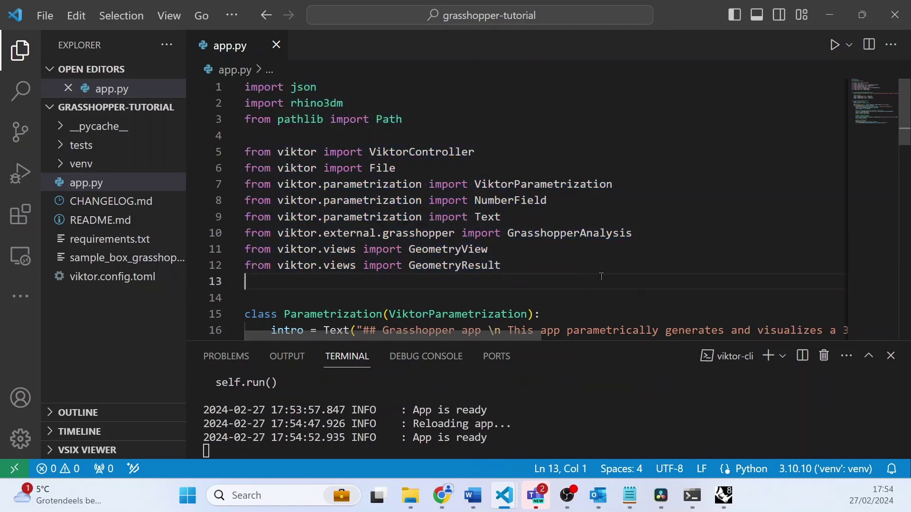
scroll(649, 275, "down", 2)
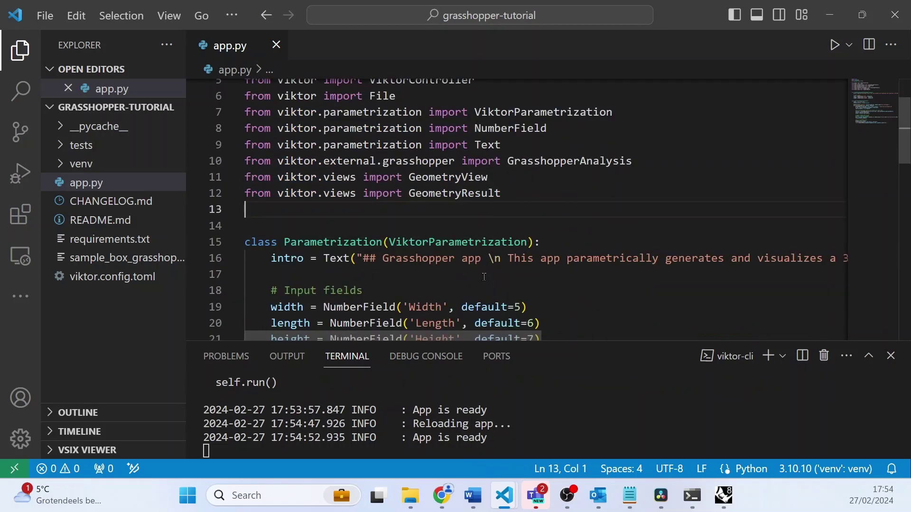
scroll(503, 279, "down", 2)
left_click_drag(619, 288, 191, 168)
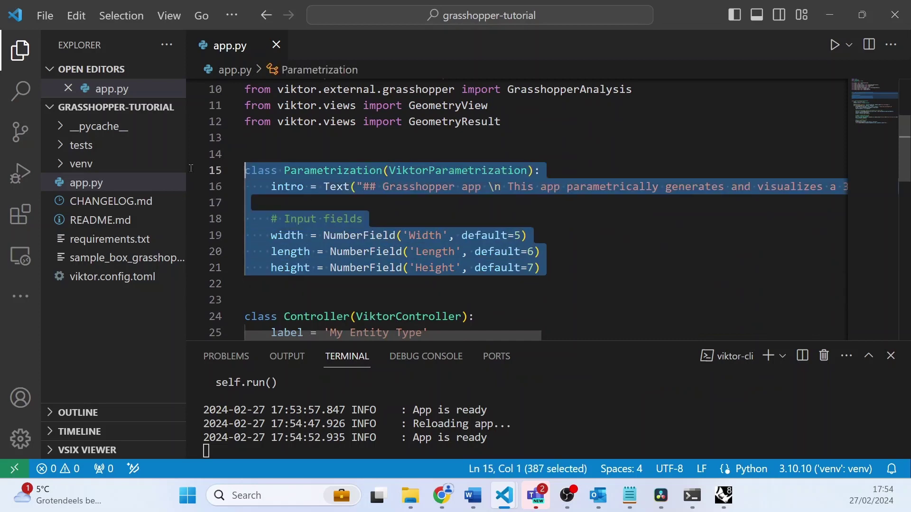
left_click(726, 303)
scroll(724, 294, "down", 5)
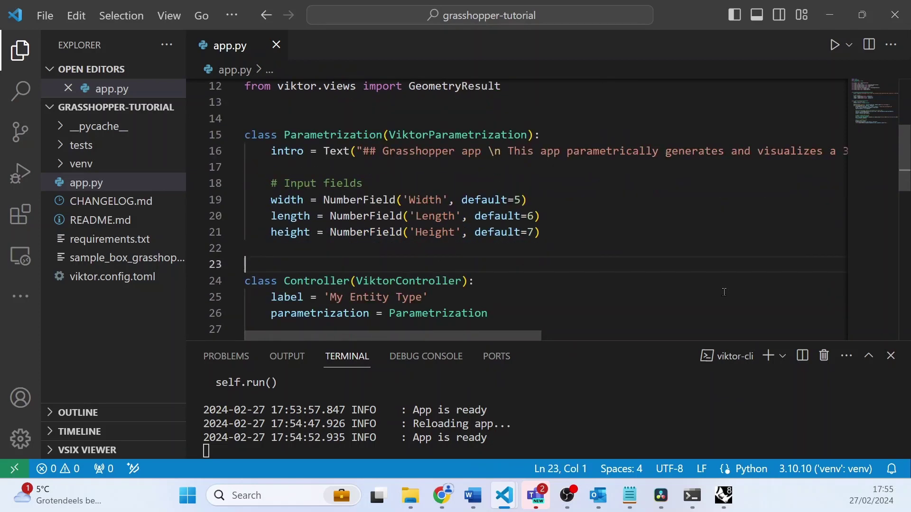
scroll(720, 287, "down", 1)
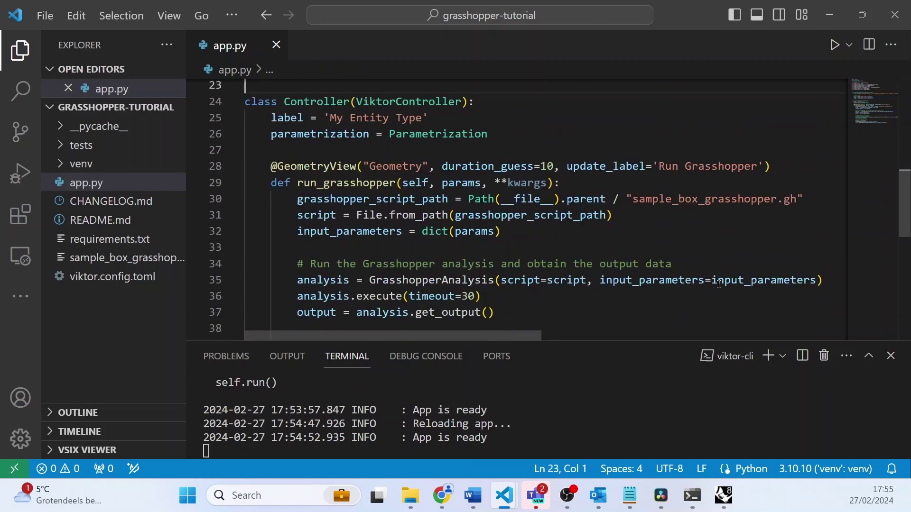
left_click_drag(245, 102, 496, 106)
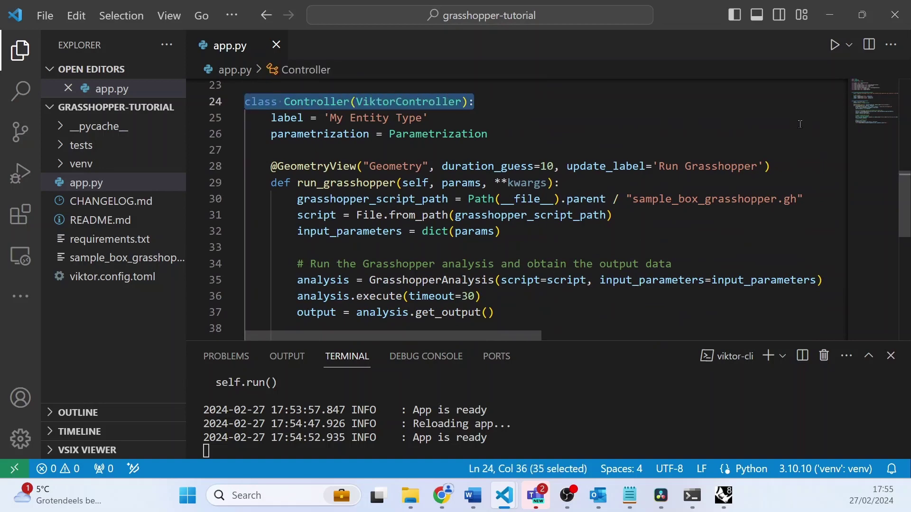
left_click(800, 124)
scroll(801, 133, "down", 3)
scroll(674, 154, "up", 1)
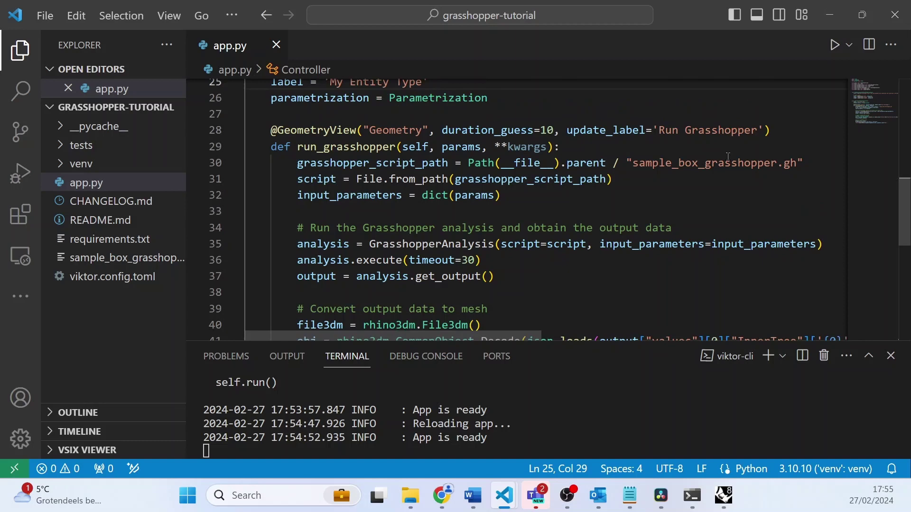
- Review how run_grasshopper loads sample_box_grasshopper.gh, executes the analysis and returns a GeometryResult
left_click_drag(247, 179, 514, 178)
left_click_drag(809, 162, 620, 163)
left_click(617, 205)
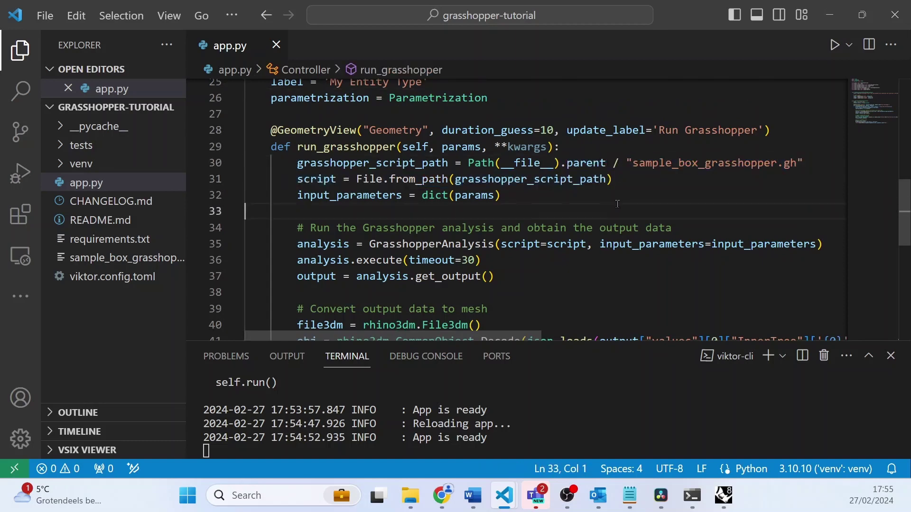
scroll(617, 204, "down", 1)
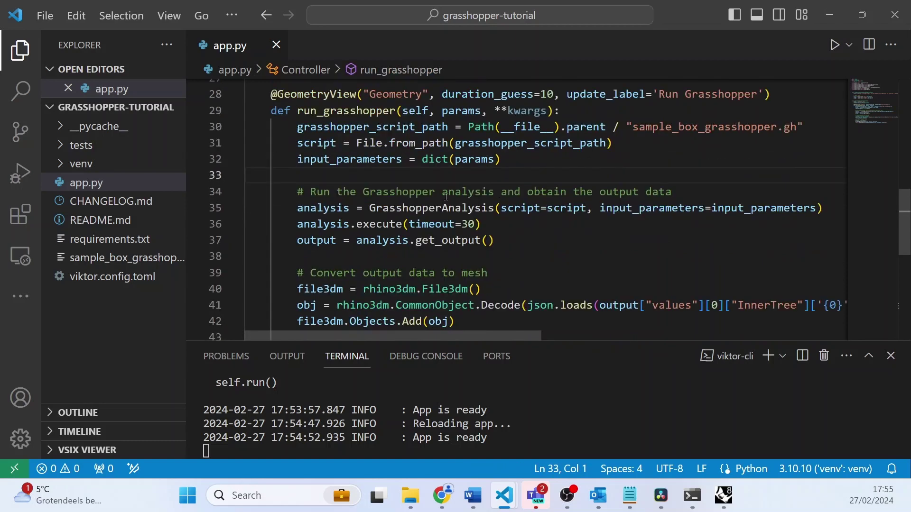
double_click(299, 210)
left_click(303, 205)
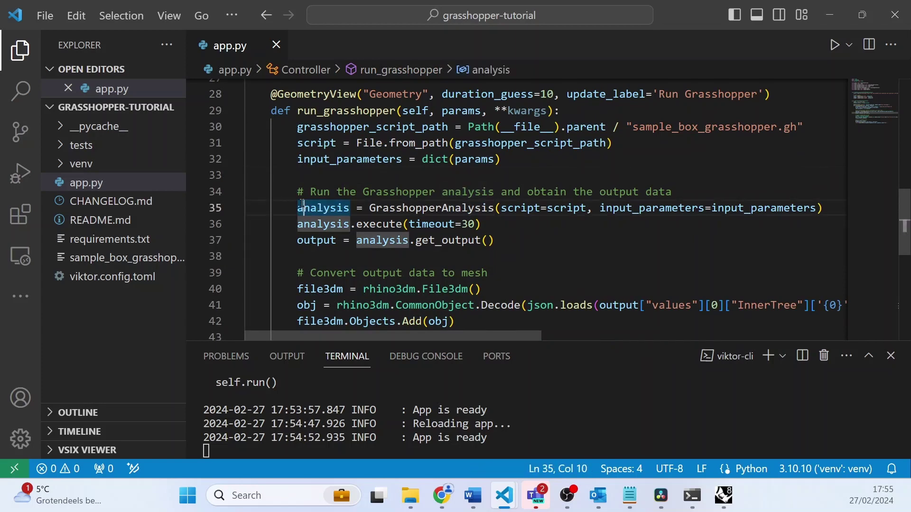
left_click_drag(298, 208, 846, 221)
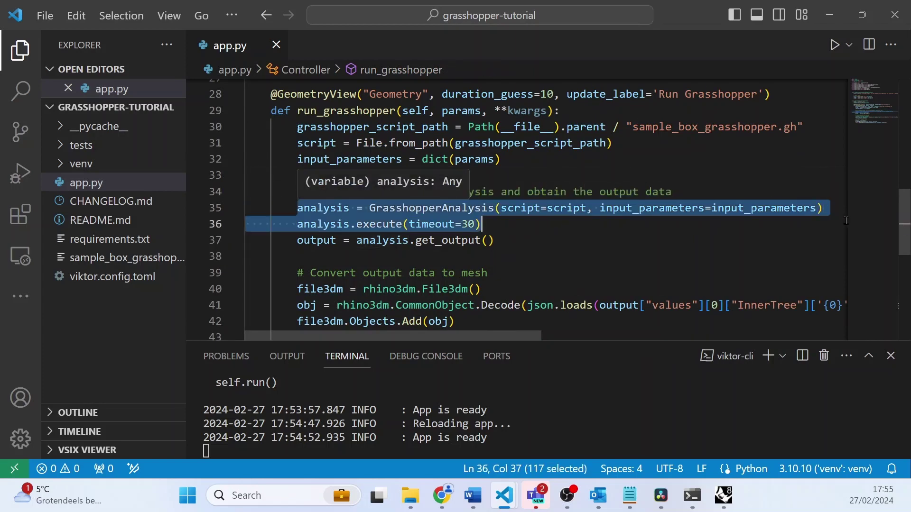
left_click(846, 220)
scroll(357, 221, "down", 2)
scroll(505, 230, "down", 1)
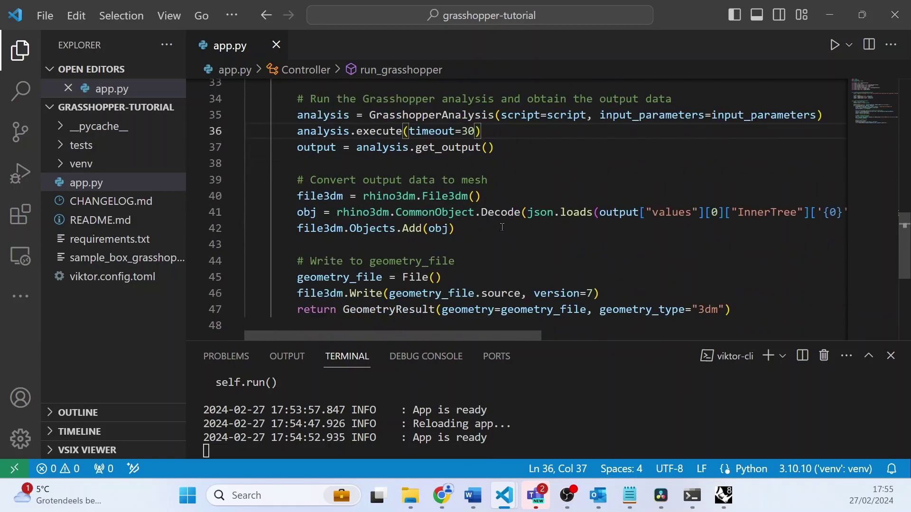
scroll(507, 228, "down", 1)
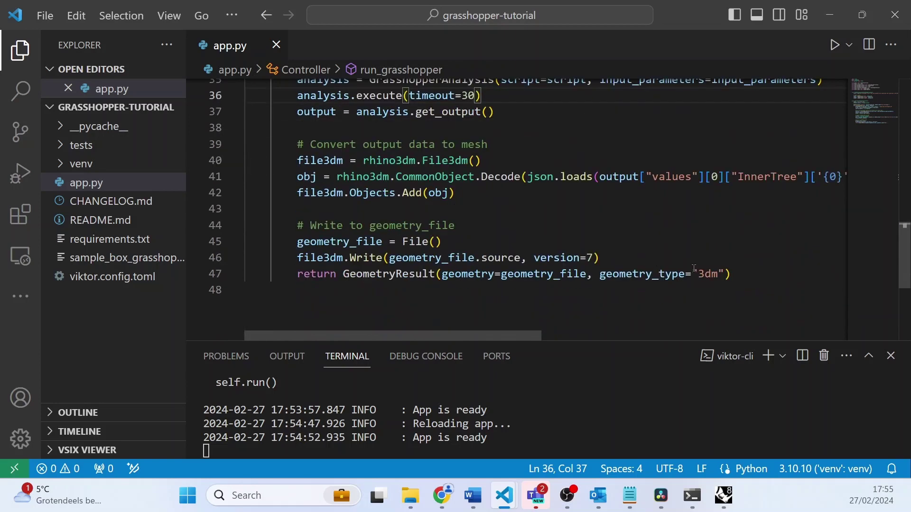
left_click_drag(730, 274, 298, 273)
left_click(321, 300)
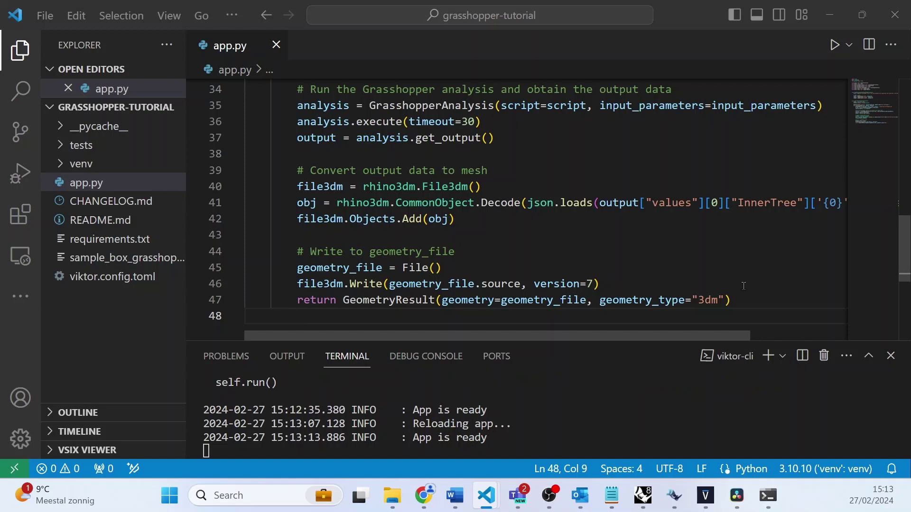
- Go to the VIKTOR Workspaces page and open the Development workspace running the Grasshopper app
left_click(706, 495)
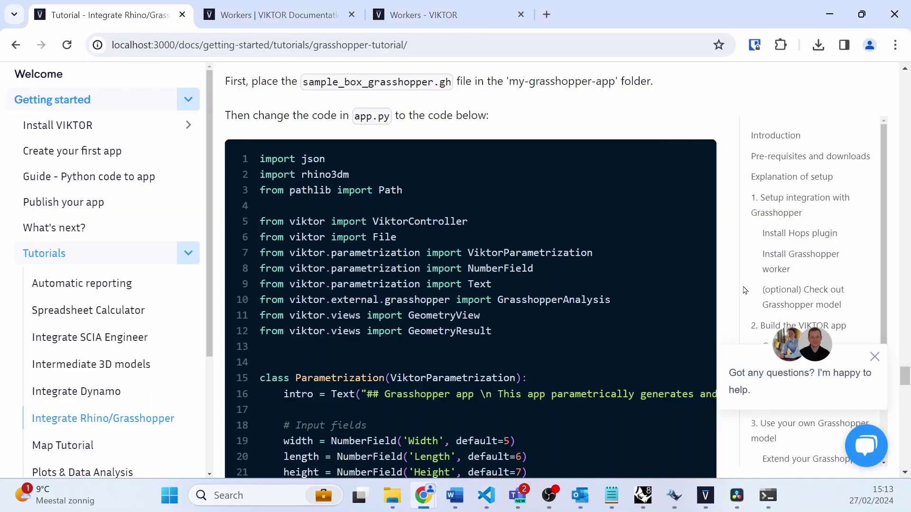
left_click(446, 18)
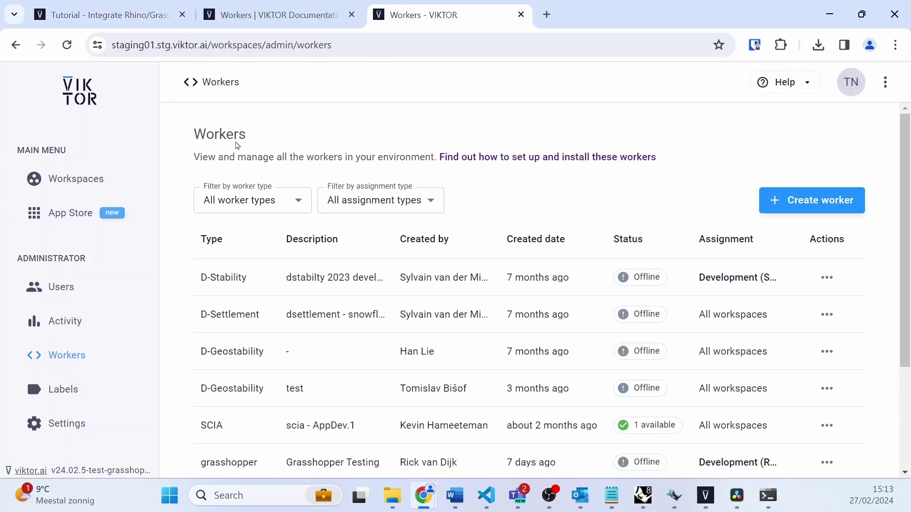
left_click(134, 179)
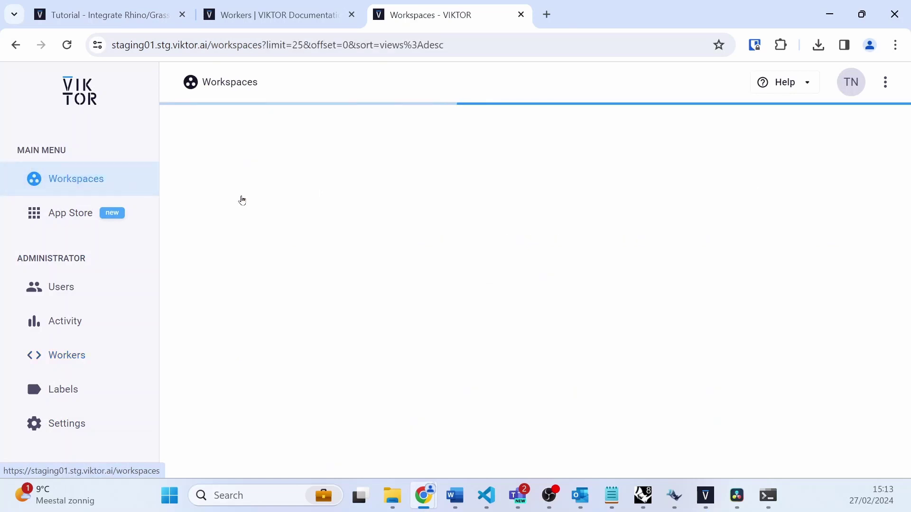
scroll(279, 300, "down", 5)
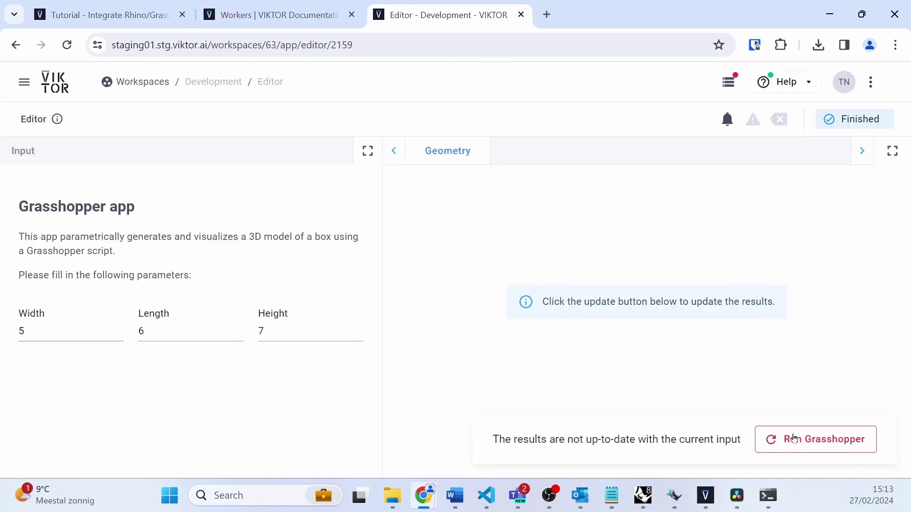
- Generate the 5×6×7 box, orbit it, then raise Height to 10 and regenerate
left_click(815, 443)
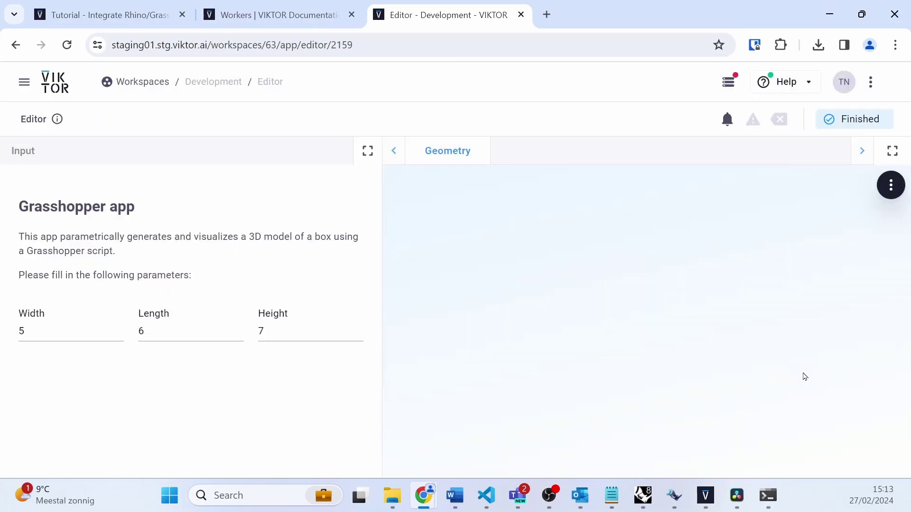
left_click_drag(801, 382, 651, 366)
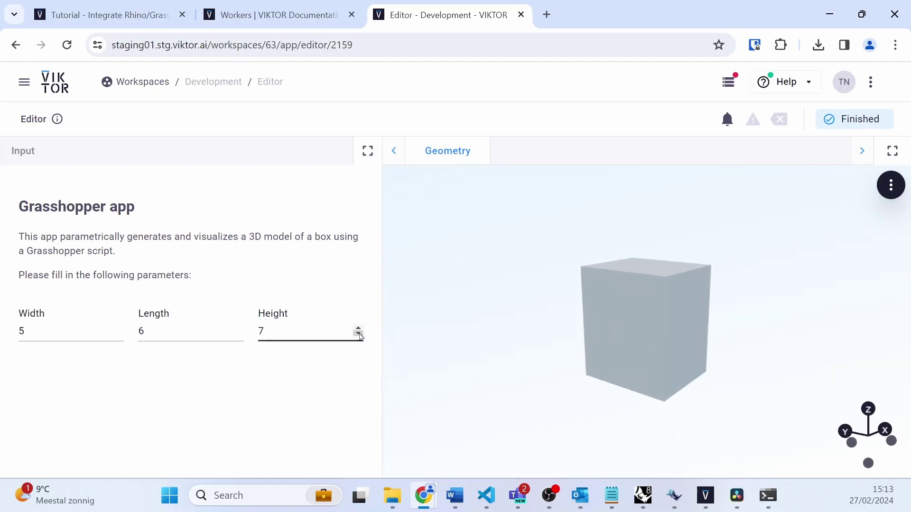
left_click(359, 329)
left_click(358, 328)
left_click(358, 328)
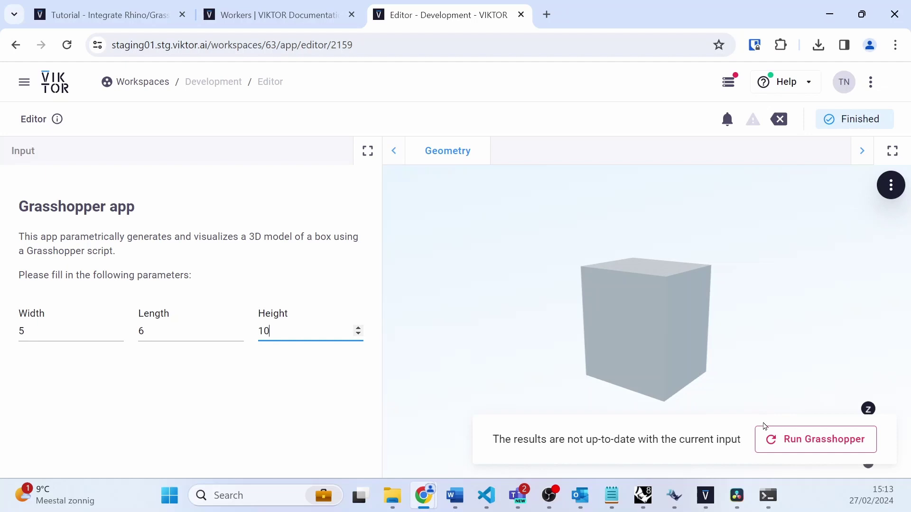
left_click(785, 440)
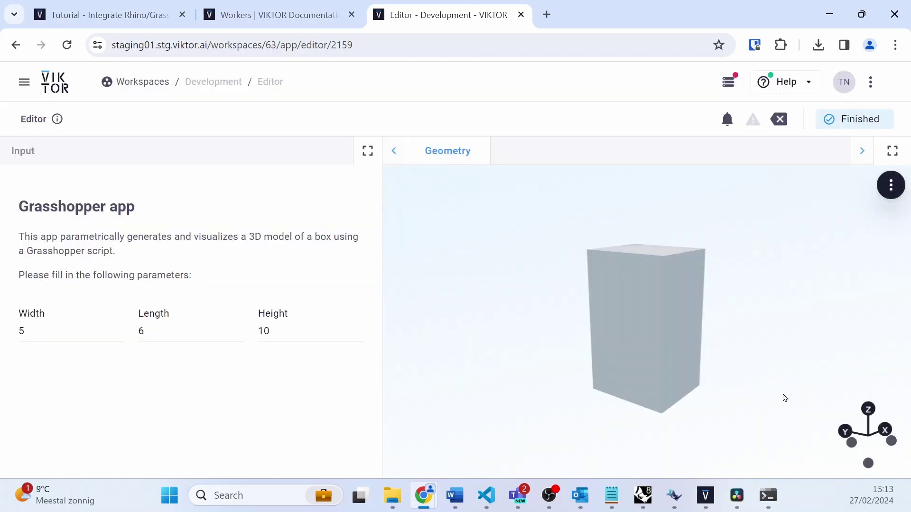
- Raise the box Height to 12 and regenerate the model
left_click_drag(783, 397, 803, 402)
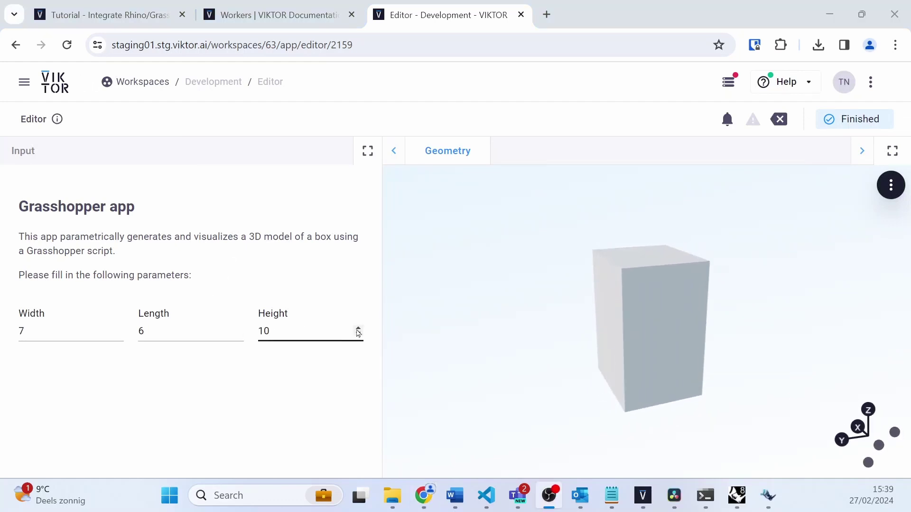
left_click(358, 329)
left_click(358, 329)
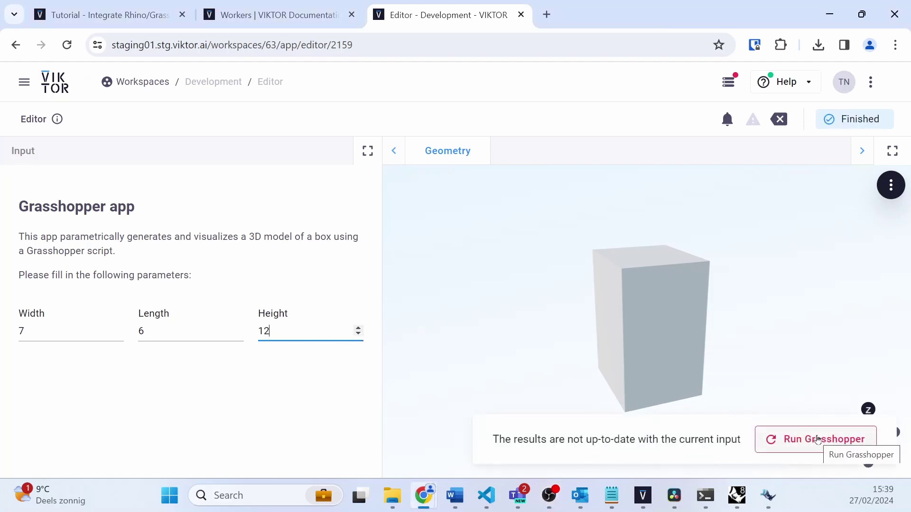
left_click(816, 436)
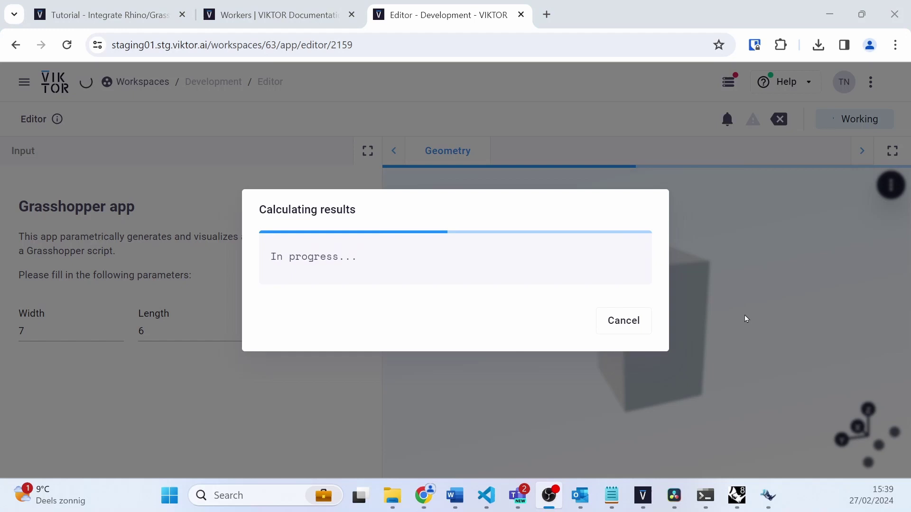
- Check the Rhino Compute log for HTTP POST /grasshopper requests, then view the worker console
key("alt+Tab")
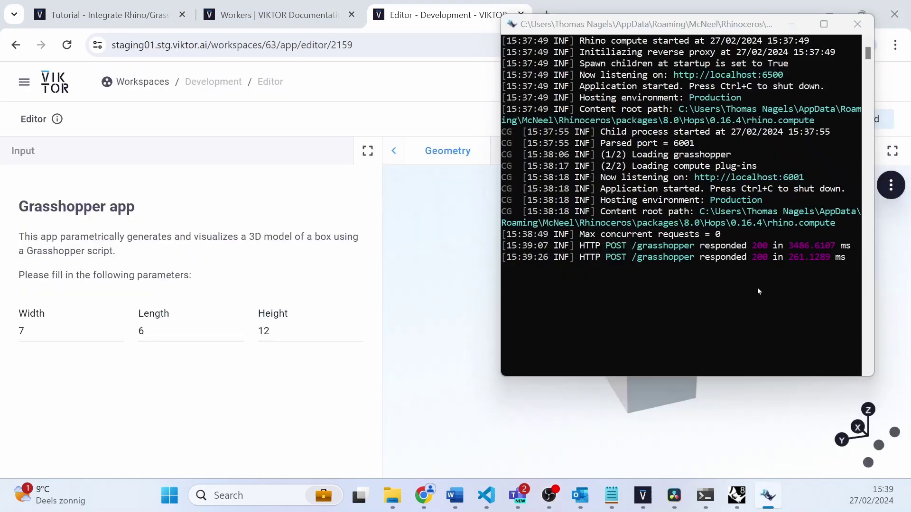
key("alt+Tab")
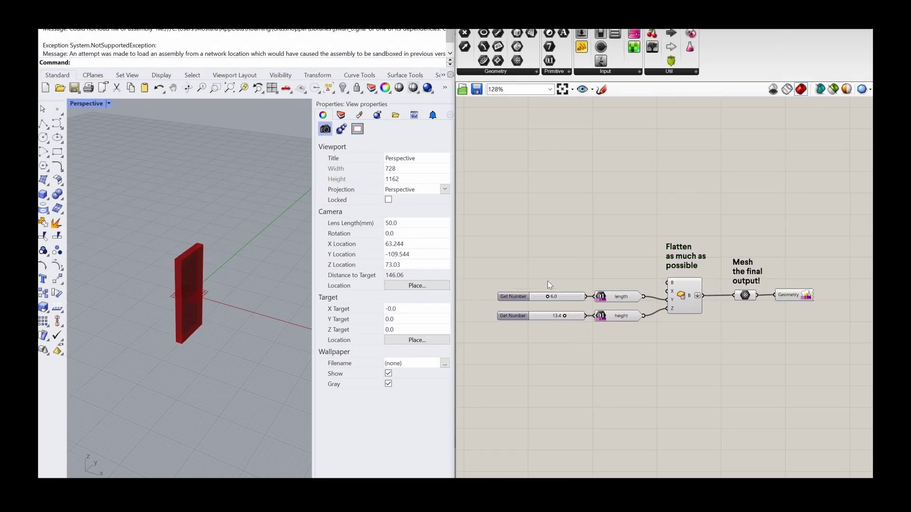
- Place a Curve parameter and wire it into the Flatten component's B input
double_click(565, 242)
type("curv")
left_click(565, 231)
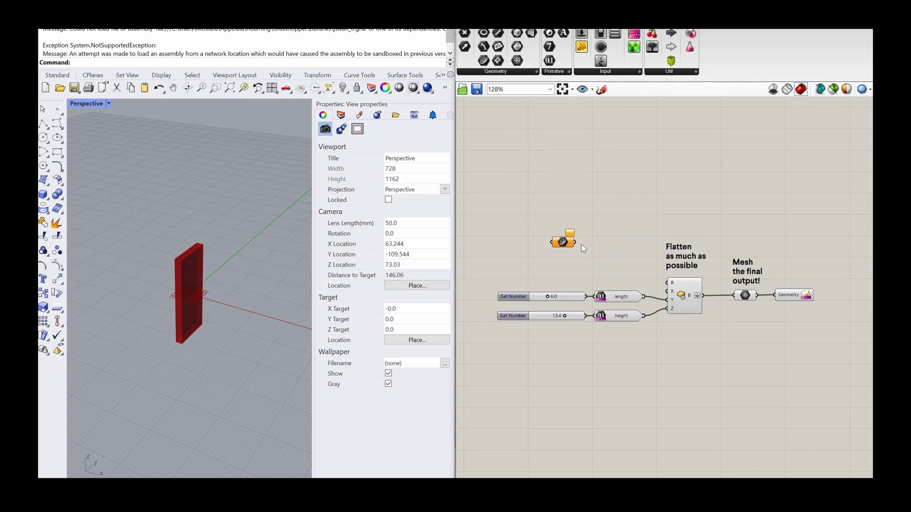
left_click_drag(575, 243, 667, 284)
- Save the definition, overwriting test_sample_box_grasshopper_test.gh
left_click(472, 29)
left_click(484, 65)
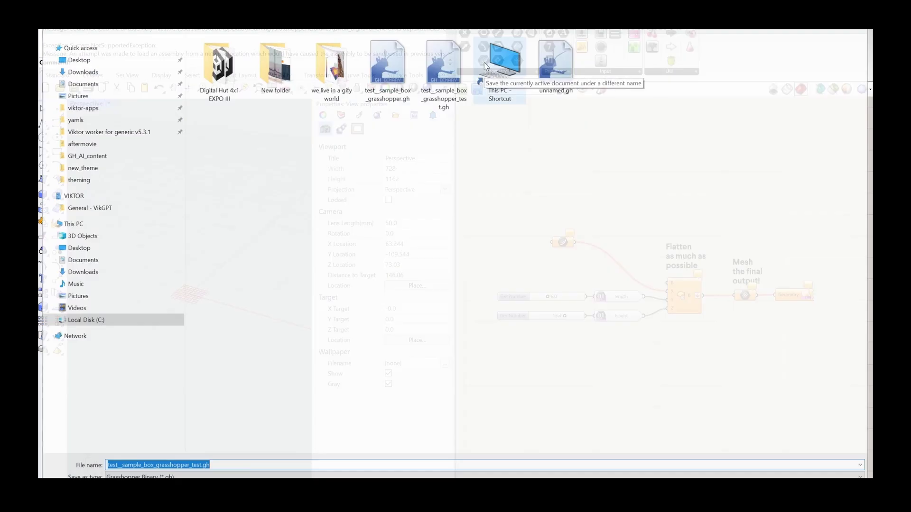
double_click(439, 69)
left_click(477, 259)
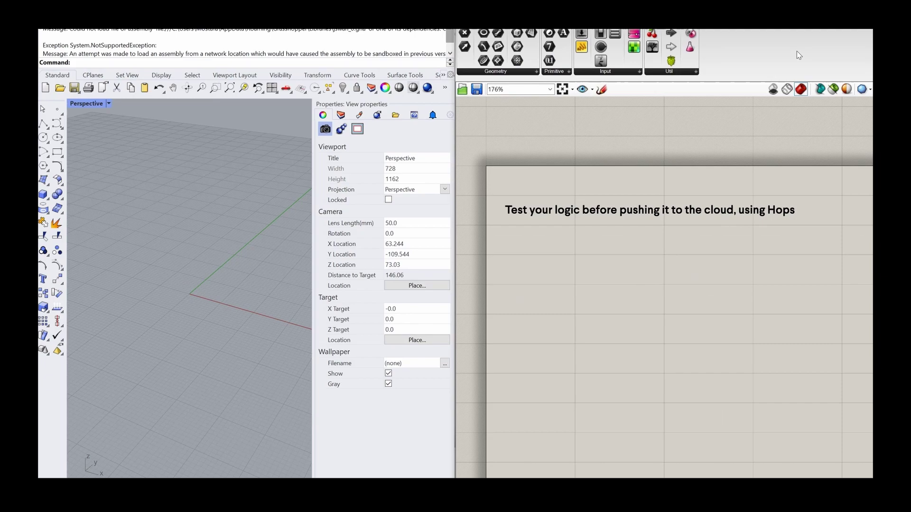
- Add a Hops component and set its path to the Grasshopper definition file
left_click(695, 71)
left_click(732, 211)
left_click(608, 270)
right_click(609, 273)
left_click(632, 326)
left_click(727, 252)
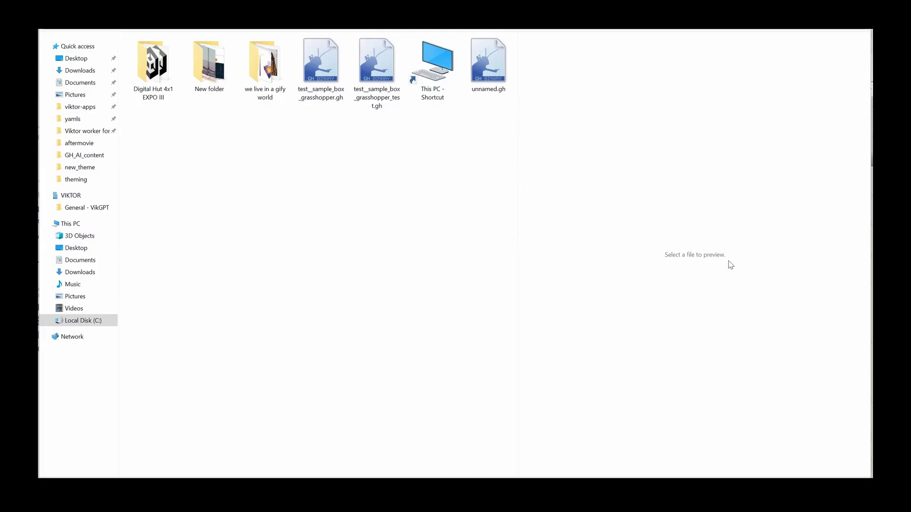
left_click(376, 71)
left_click(793, 463)
left_click(672, 268)
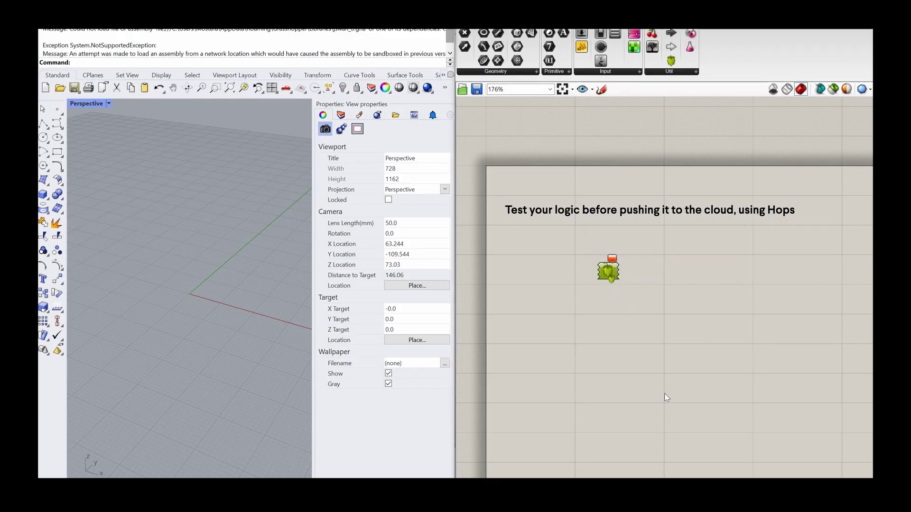